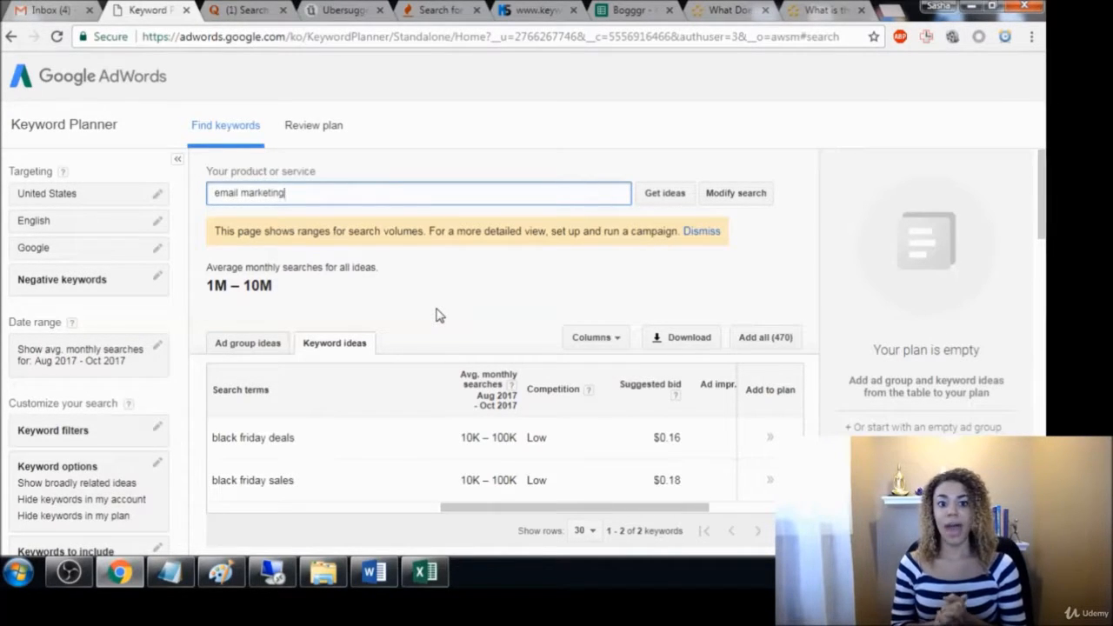
Add "email marketing training" and "email marketing books" after "email marketing" in the comma-separated product or service terms
left_click(303, 192)
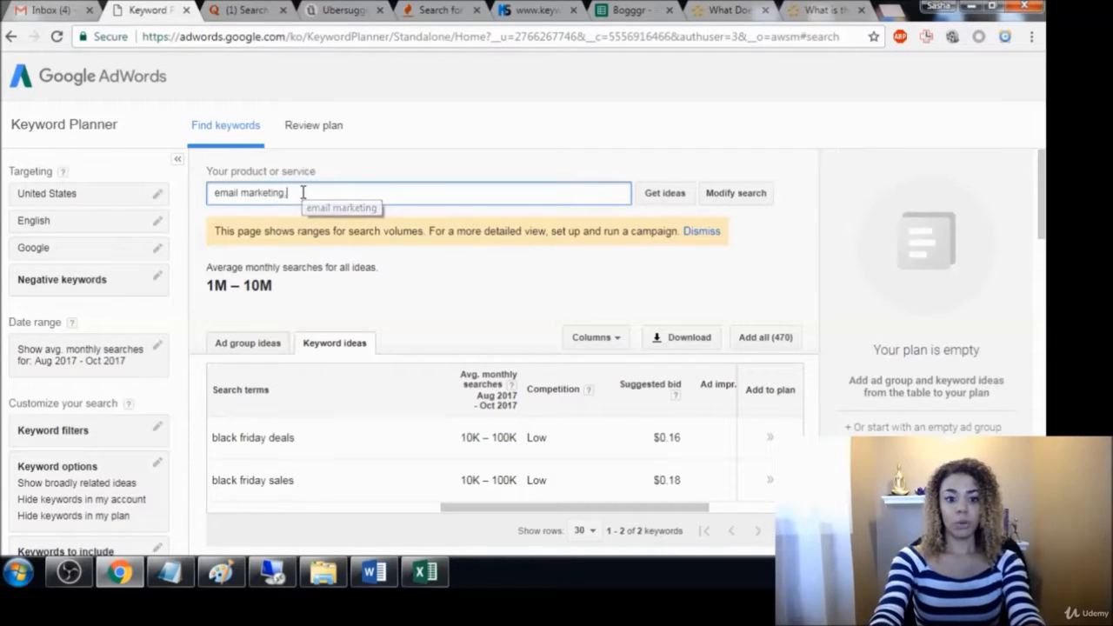
type(",")
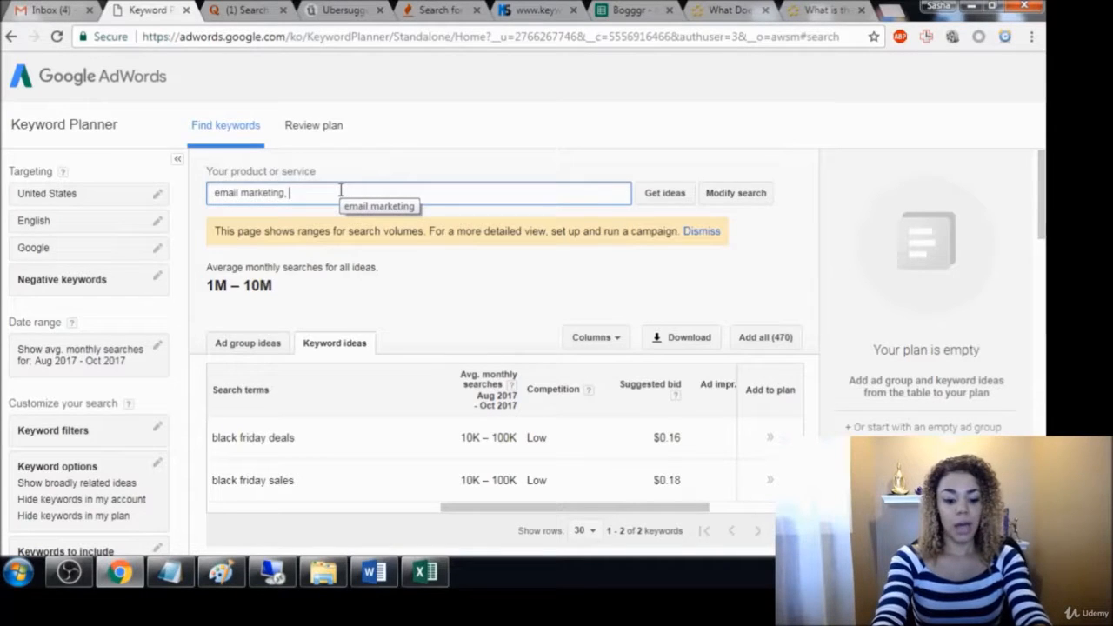
type("email")
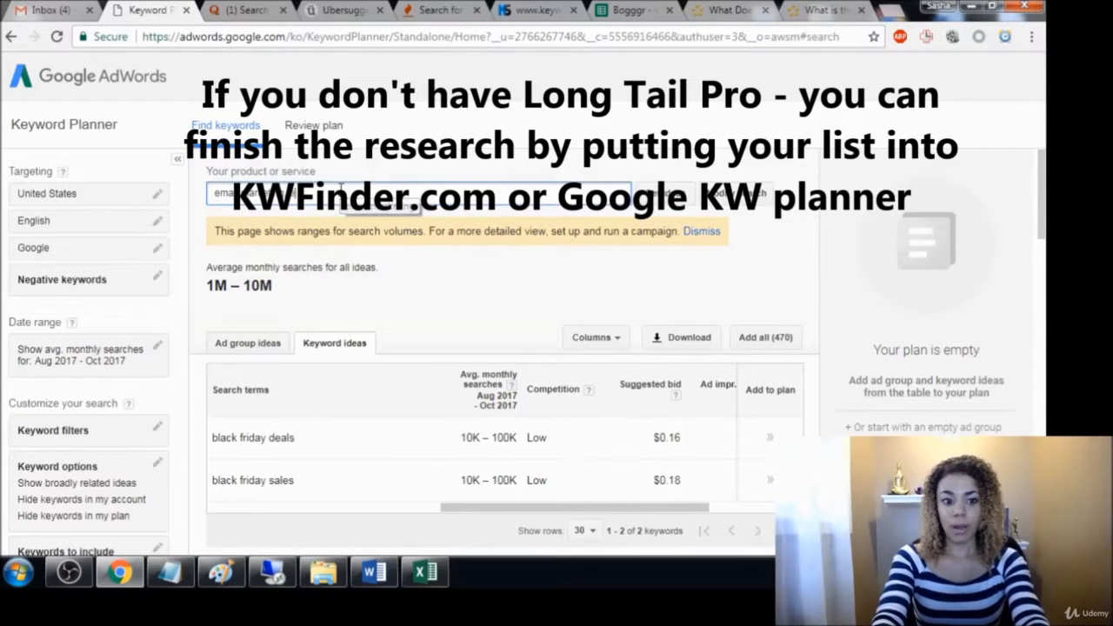
type(" marke")
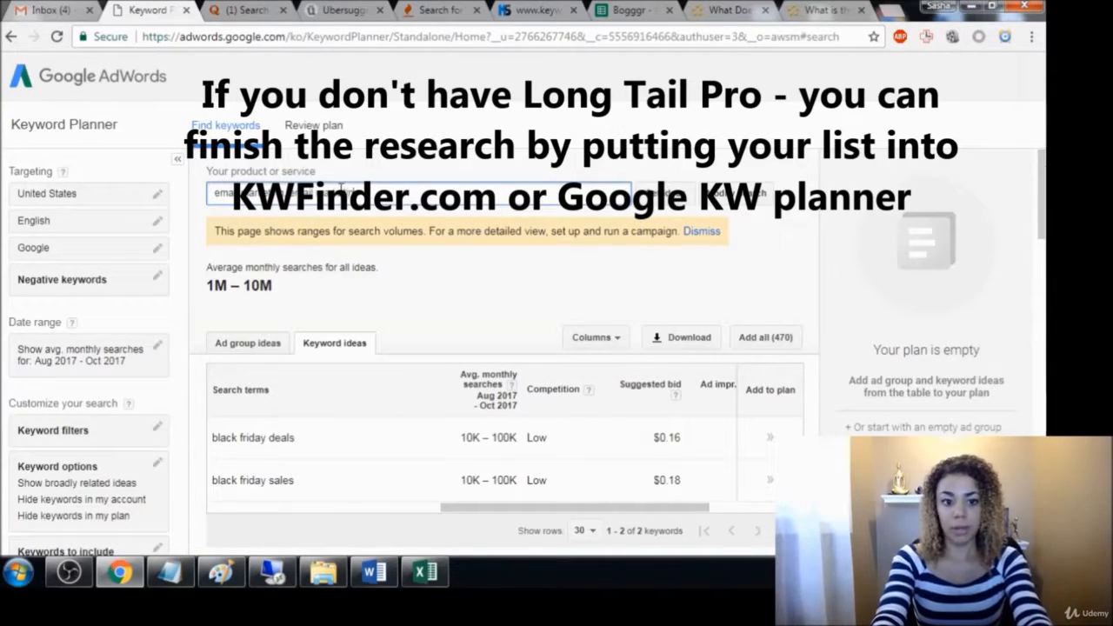
type("ting trail")
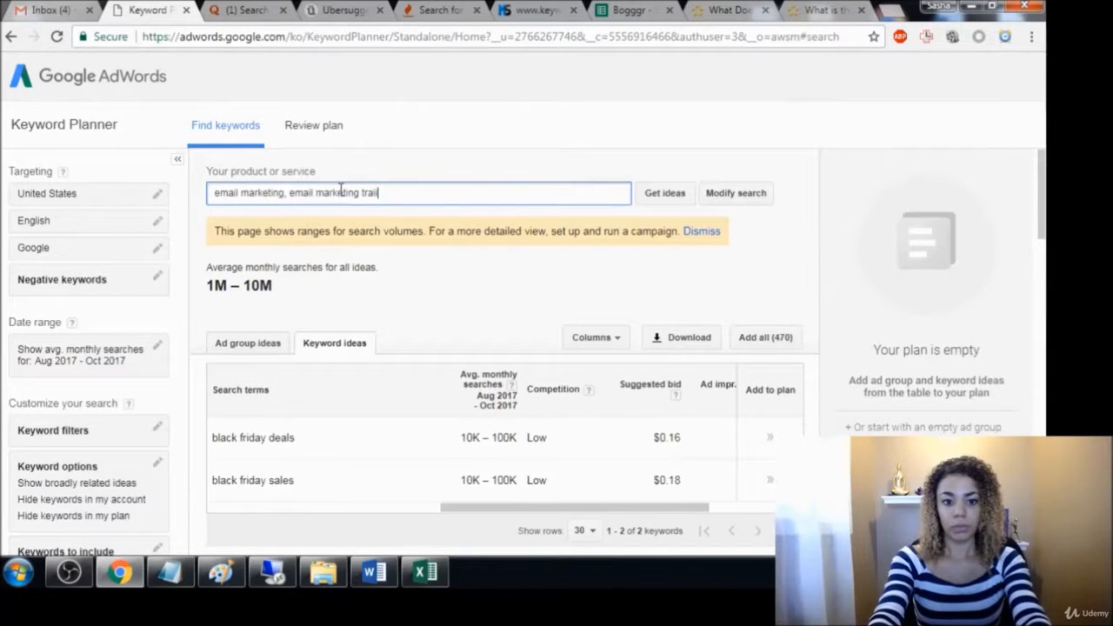
key("BackSpace")
type("ning, ")
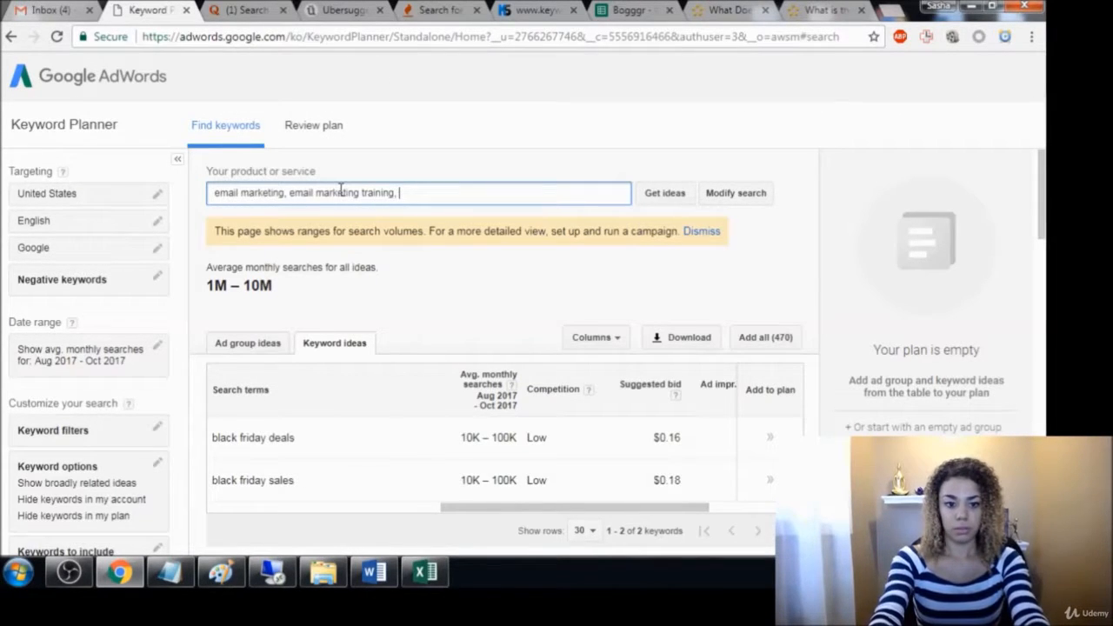
type("email marketing")
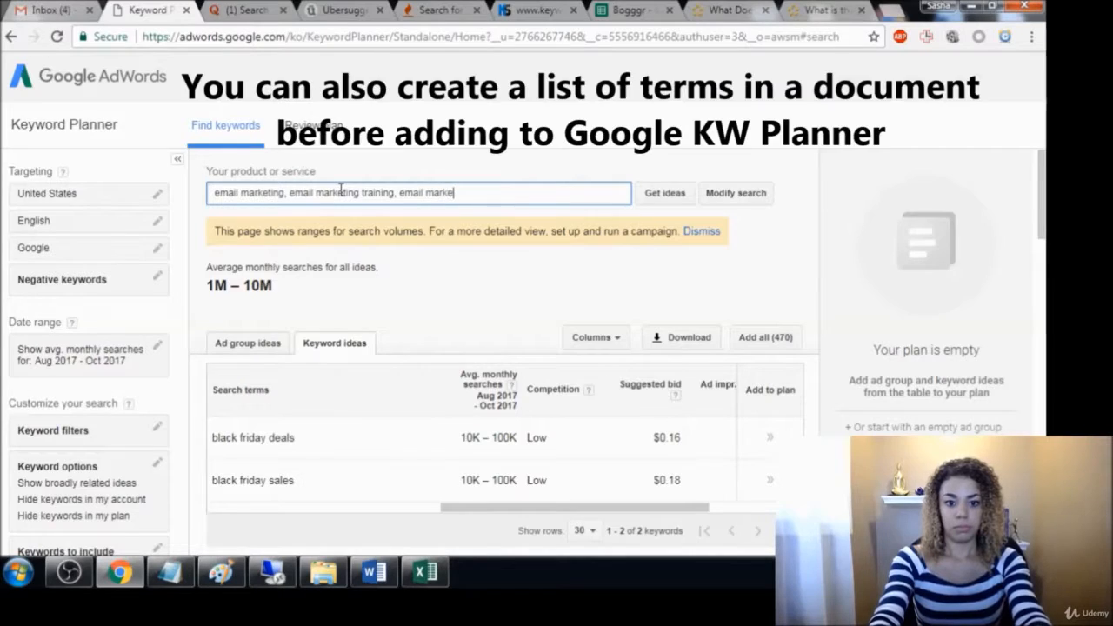
type(" books")
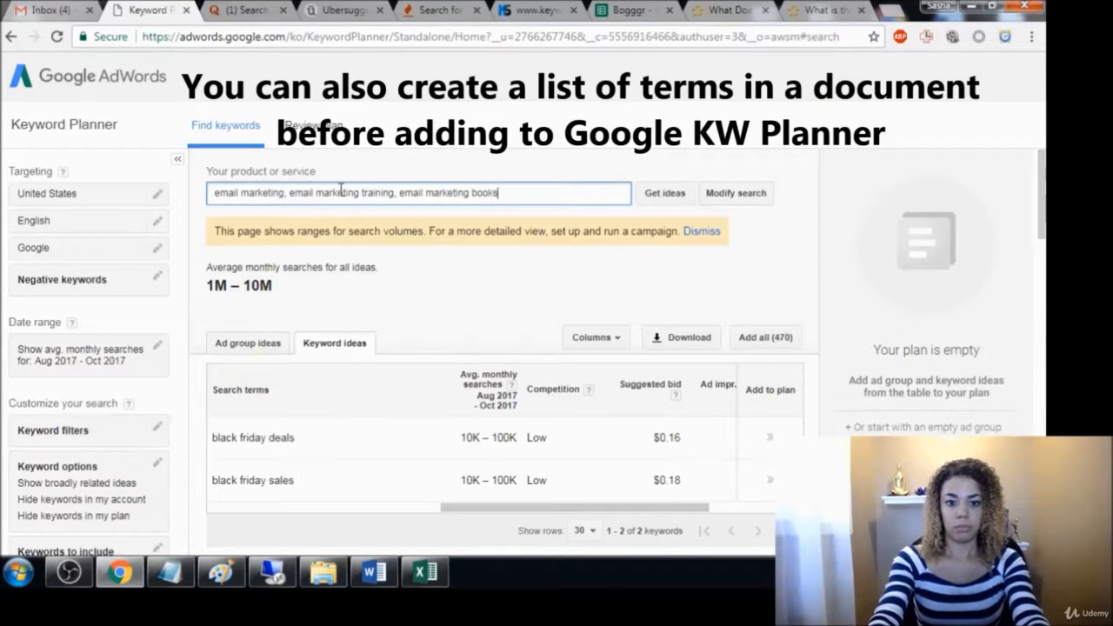
type(", ema")
Add "how to do email marketing" as the next term in the product or service list
key("BackSpace")
key("BackSpace")
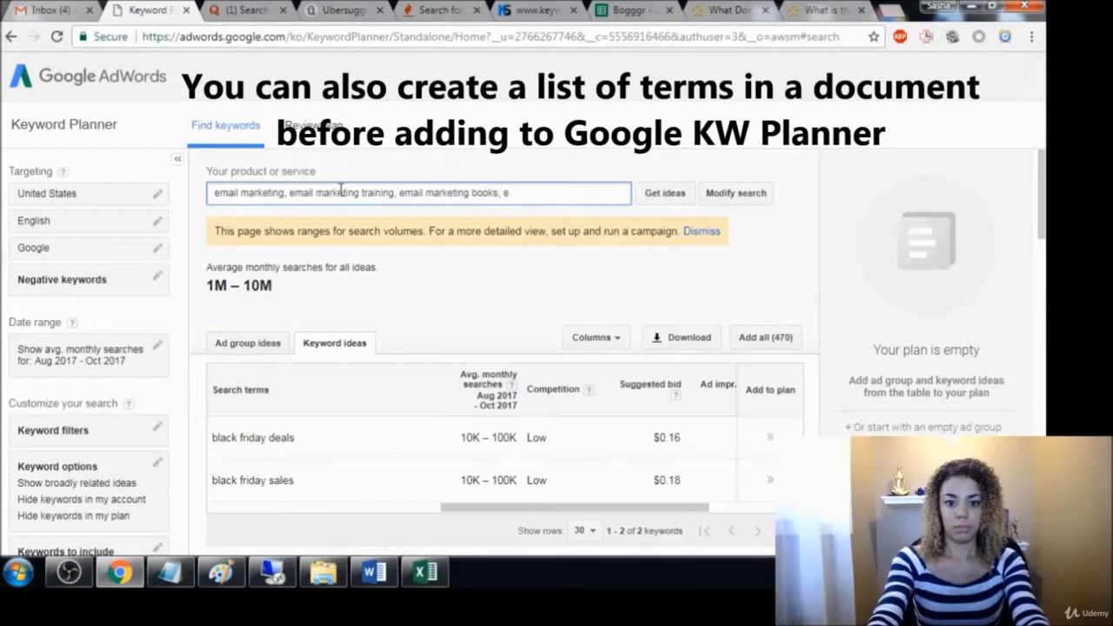
type("how do")
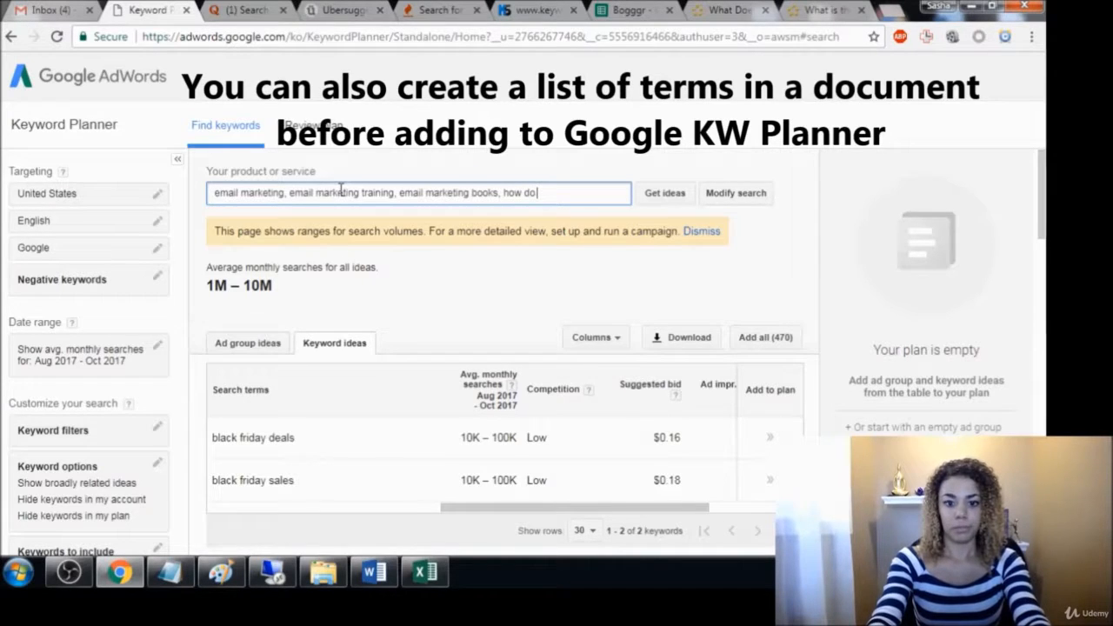
key("BackSpace")
key("BackSpace")
type("to do ")
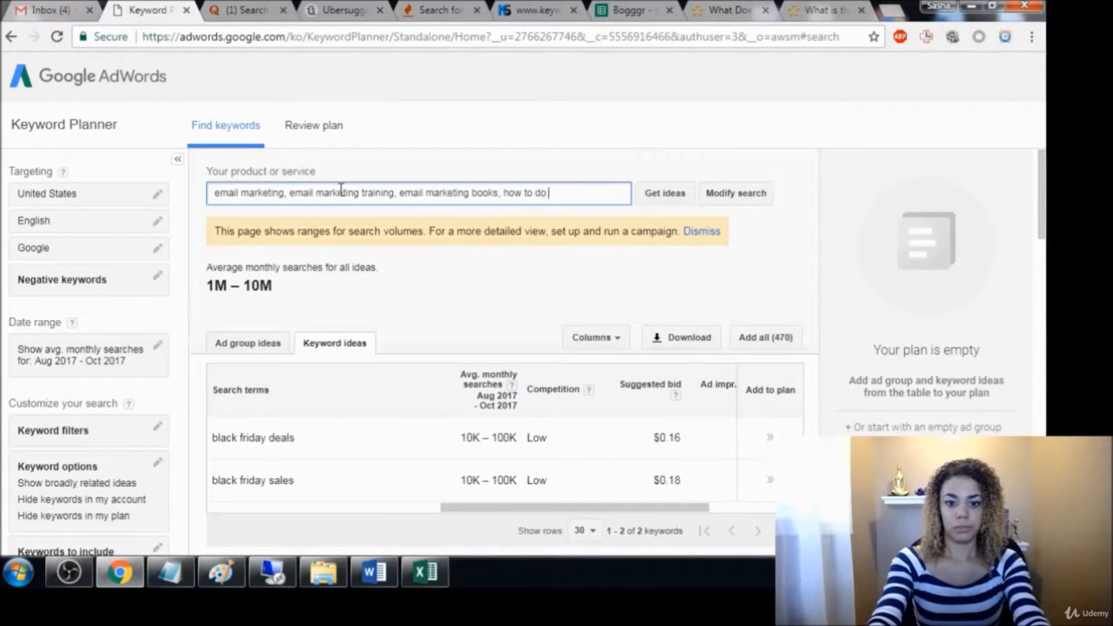
type("email marketing")
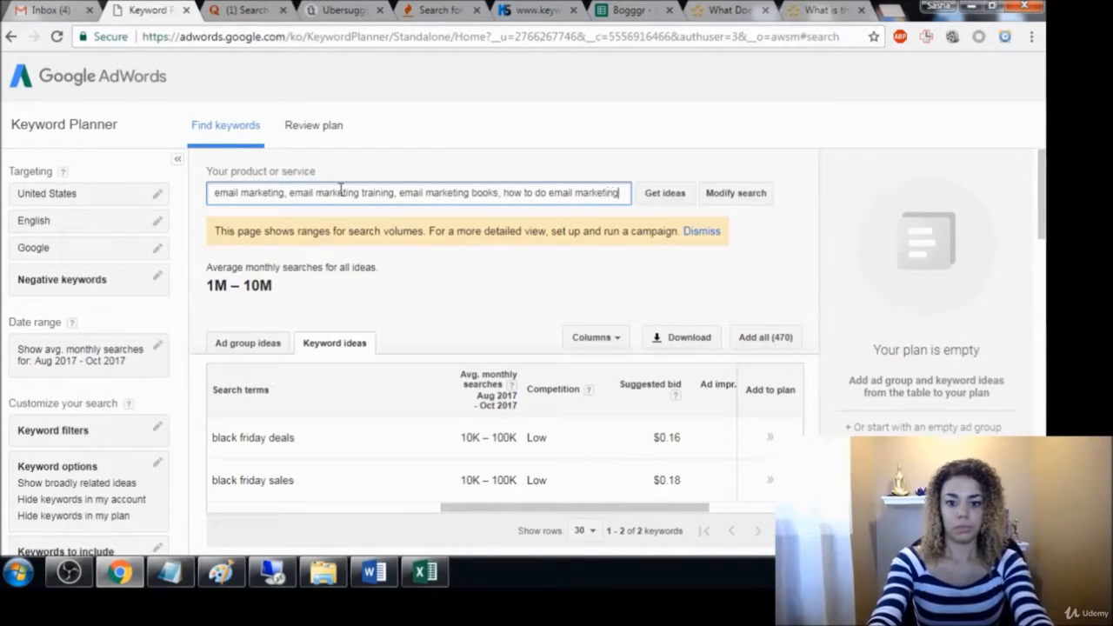
type(", emai")
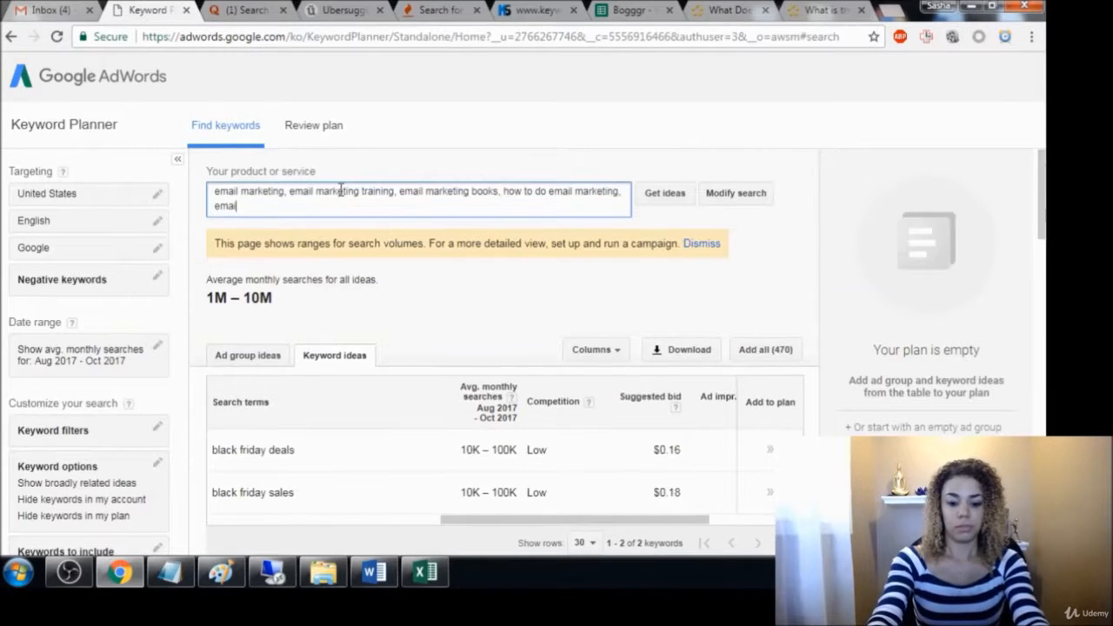
type("l marketing co")
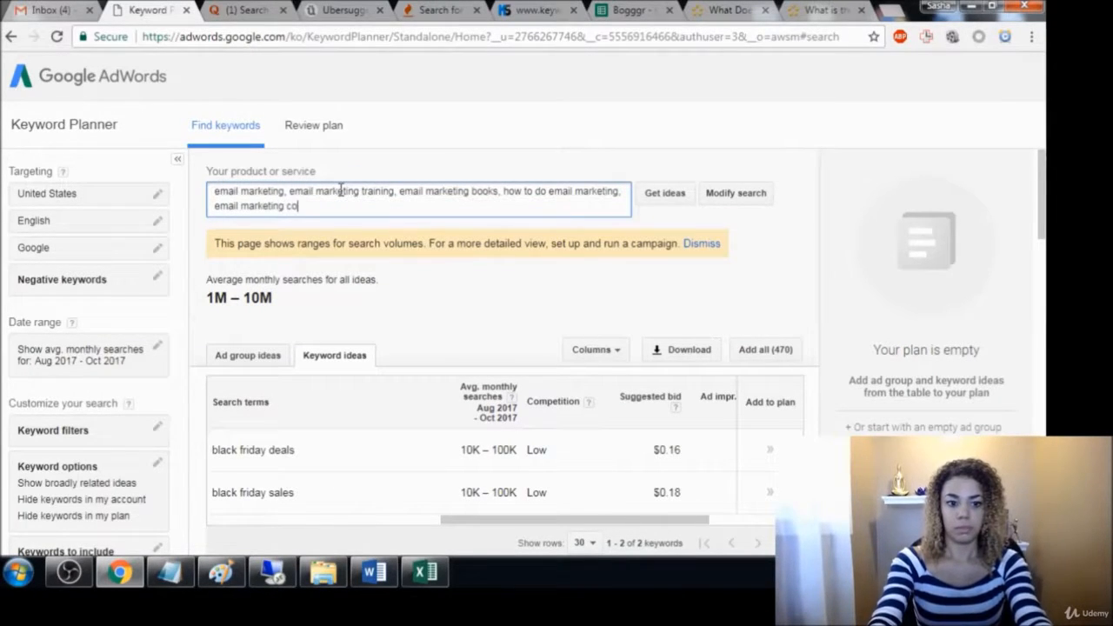
type("urse, ema")
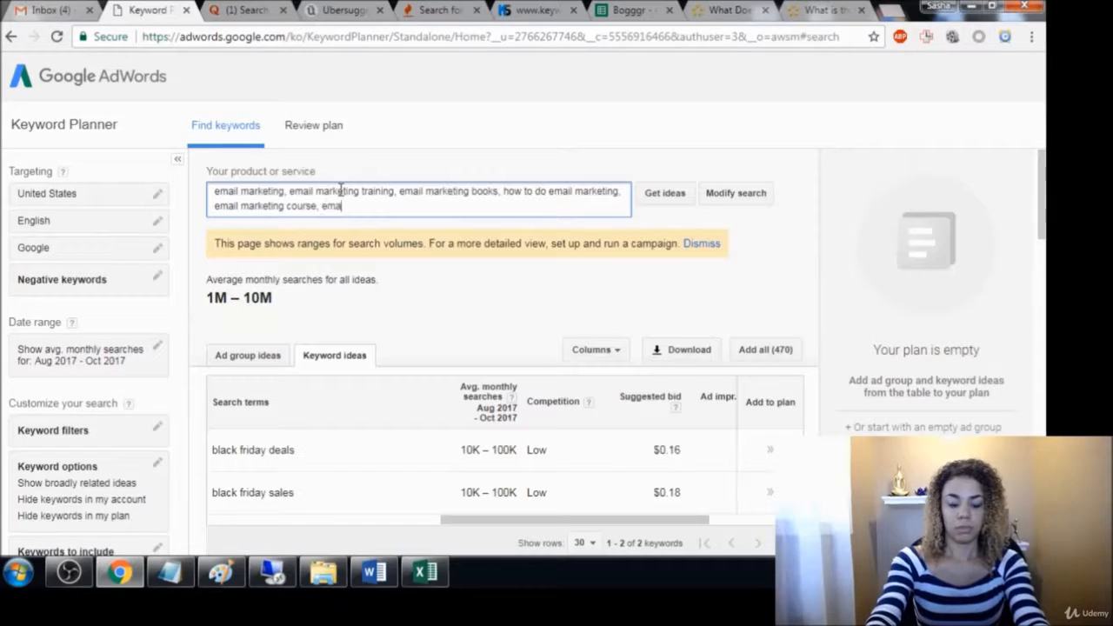
type("il marketing")
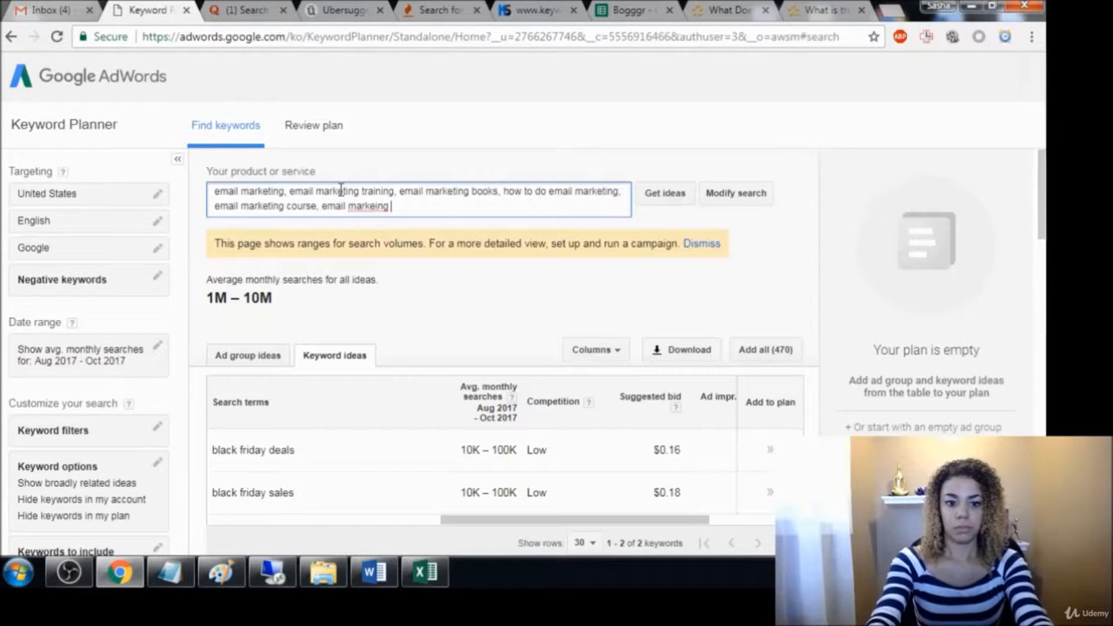
Extend the product or service list with "email marketing course" and "email marketing how to"
key("BackSpace")
key("BackSpace")
type("ng ")
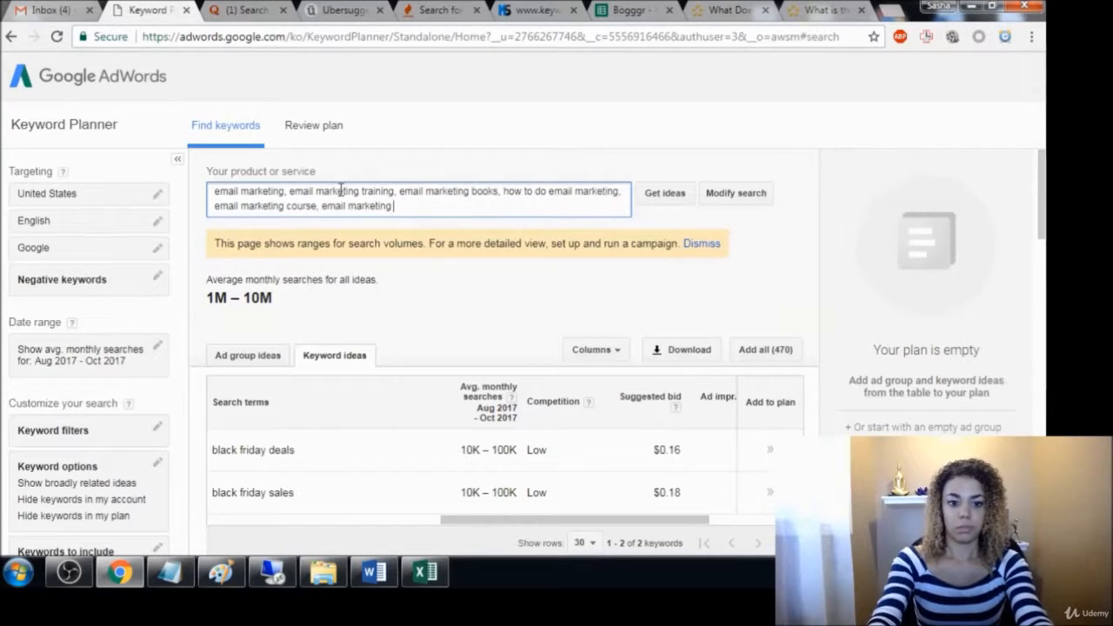
type("how to, ")
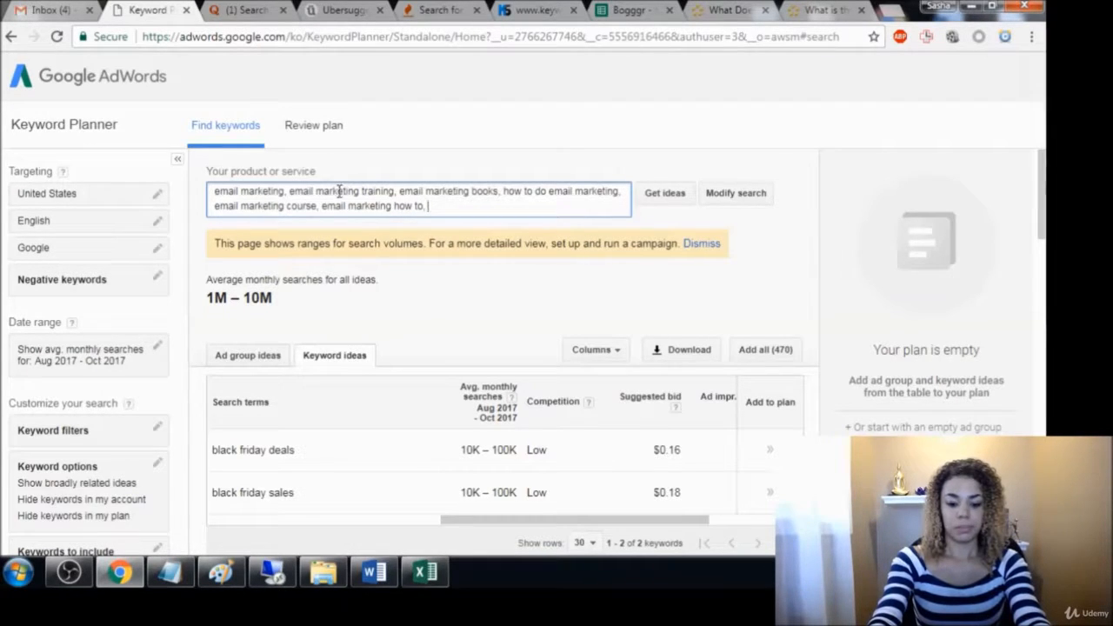
type("how t")
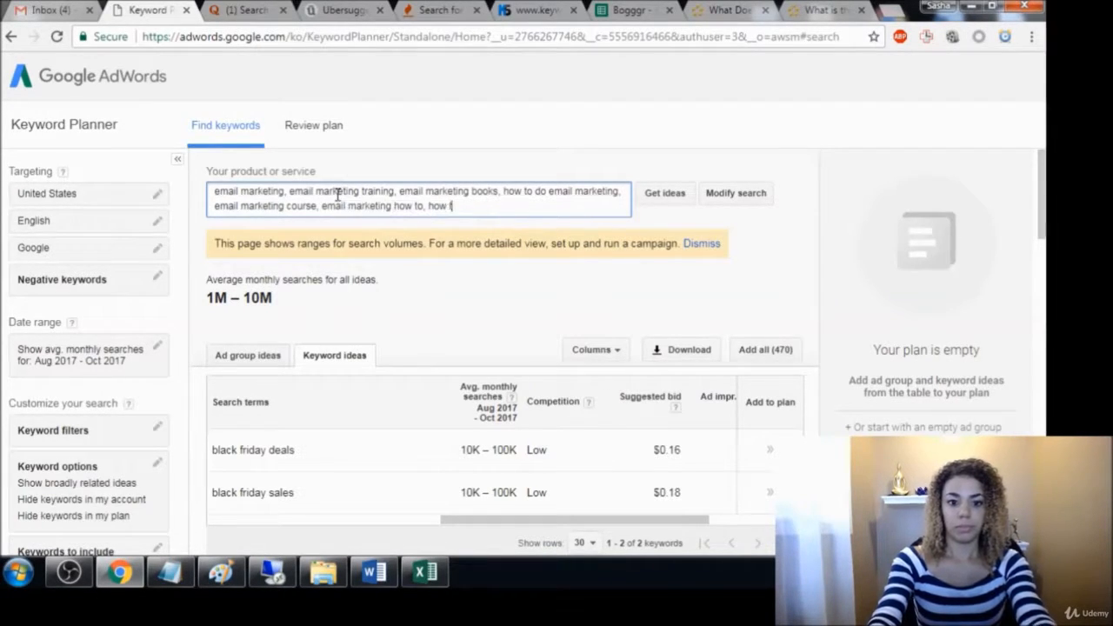
Complete the term list from "how to do email marketing fast" through "email marketing advice" and get keyword ideas for it
type("o")
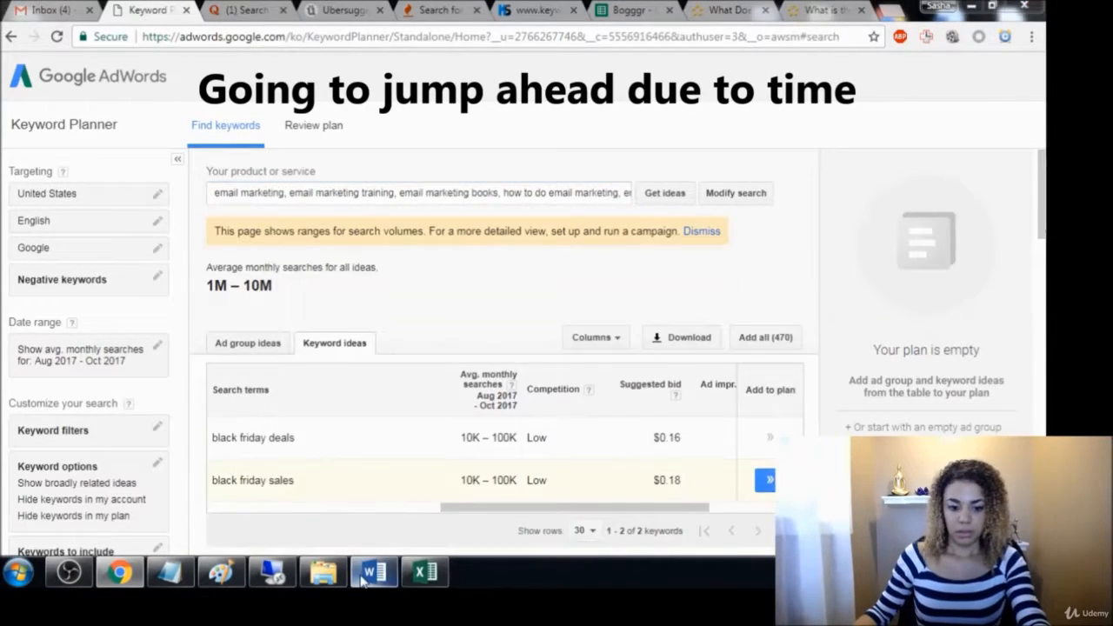
left_click(580, 224)
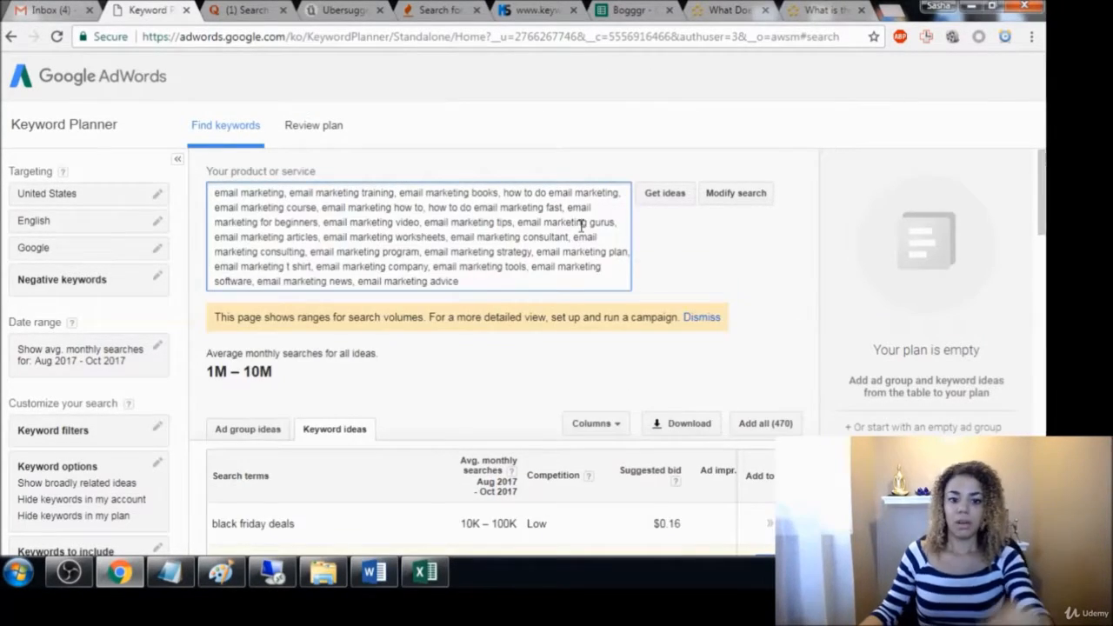
left_click(667, 195)
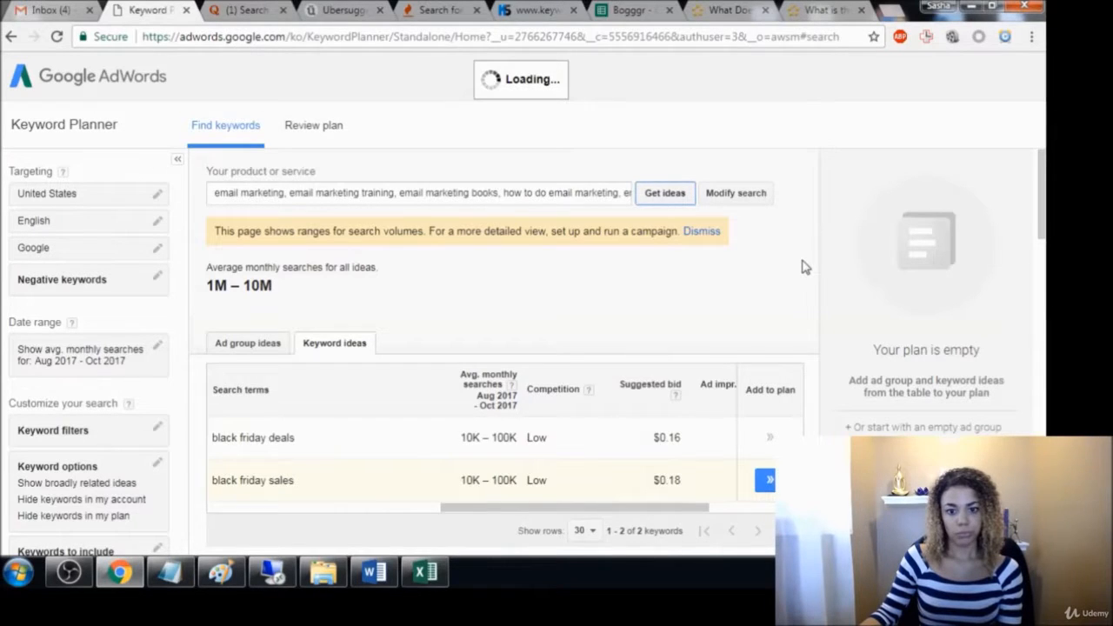
Add the keyword ideas email marketing services, email marketing platforms, email marketing campaign and email marketing agency to the plan
scroll(805, 267, "down", 4)
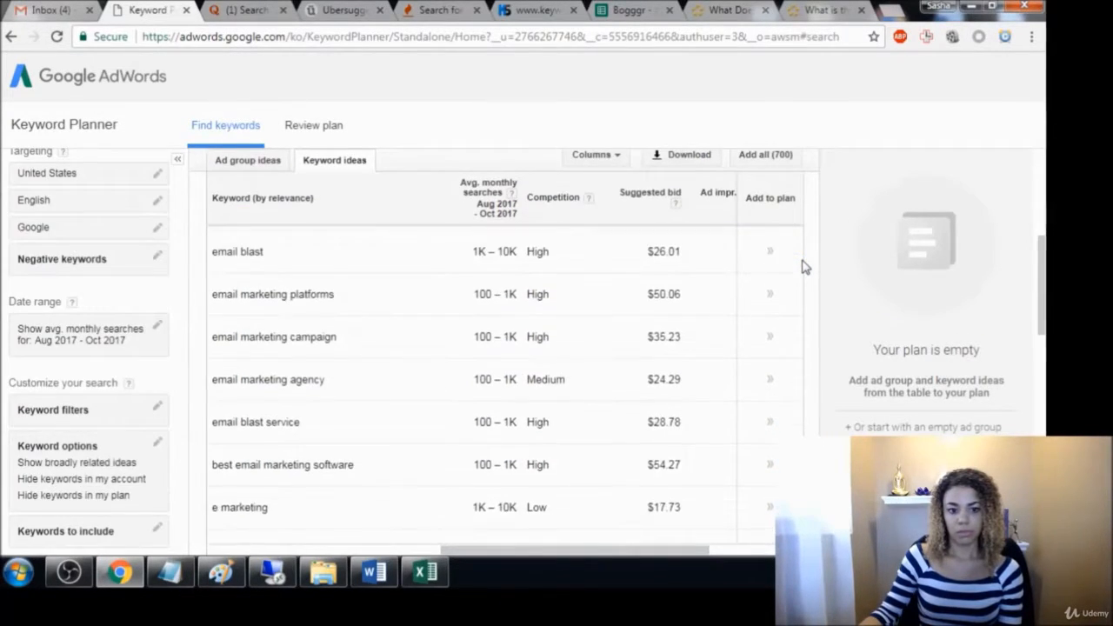
scroll(804, 267, "up", 3)
scroll(388, 249, "up", 1)
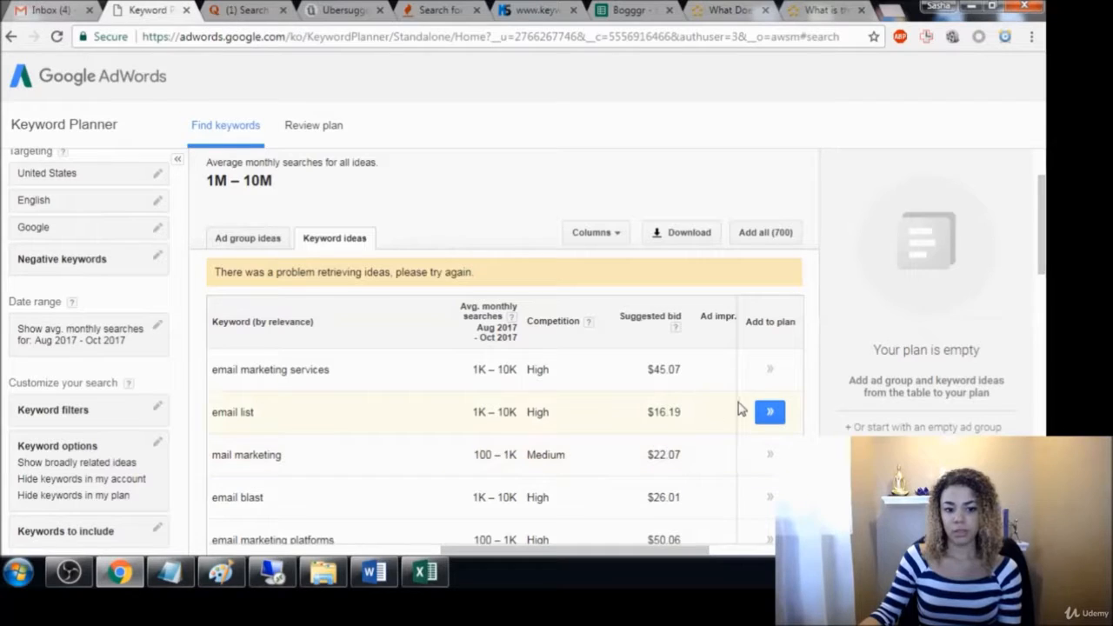
left_click(770, 369)
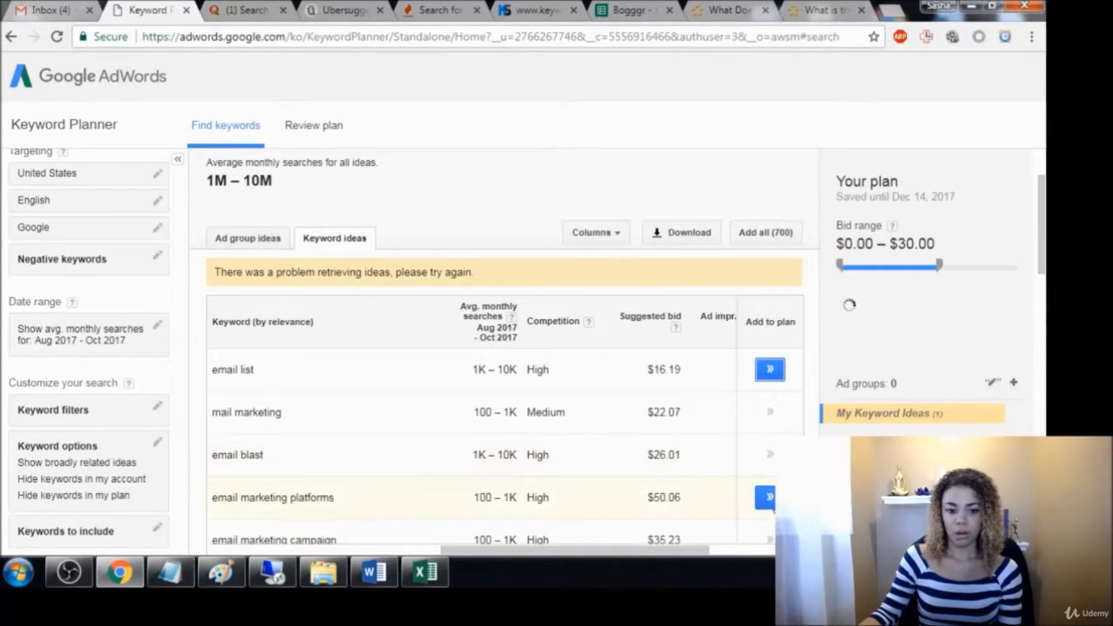
left_click(770, 497)
scroll(693, 376, "down", 1)
scroll(723, 424, "down", 1)
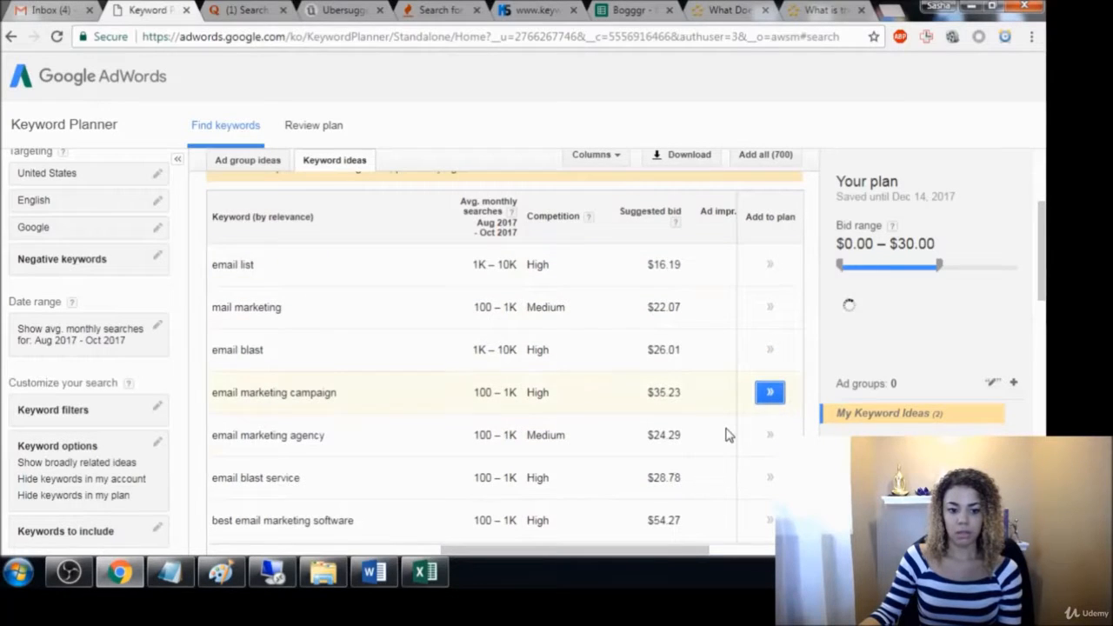
left_click(772, 394)
left_click(772, 398)
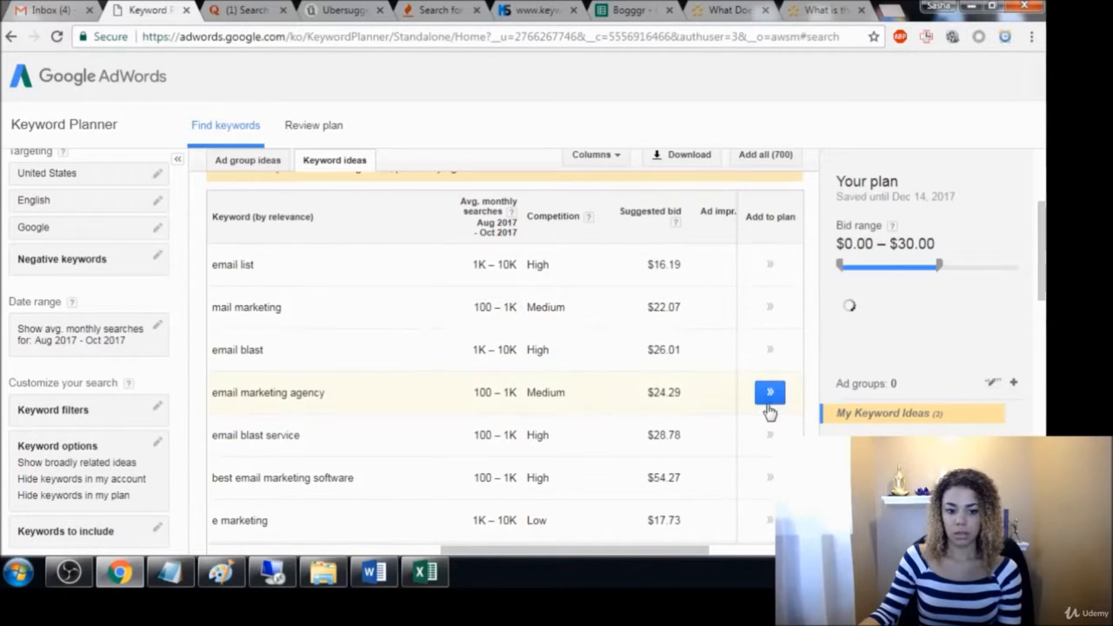
From the ad group ideas, add Email Software and Best Email to the plan, followed by all remaining ad groups
left_click(244, 165)
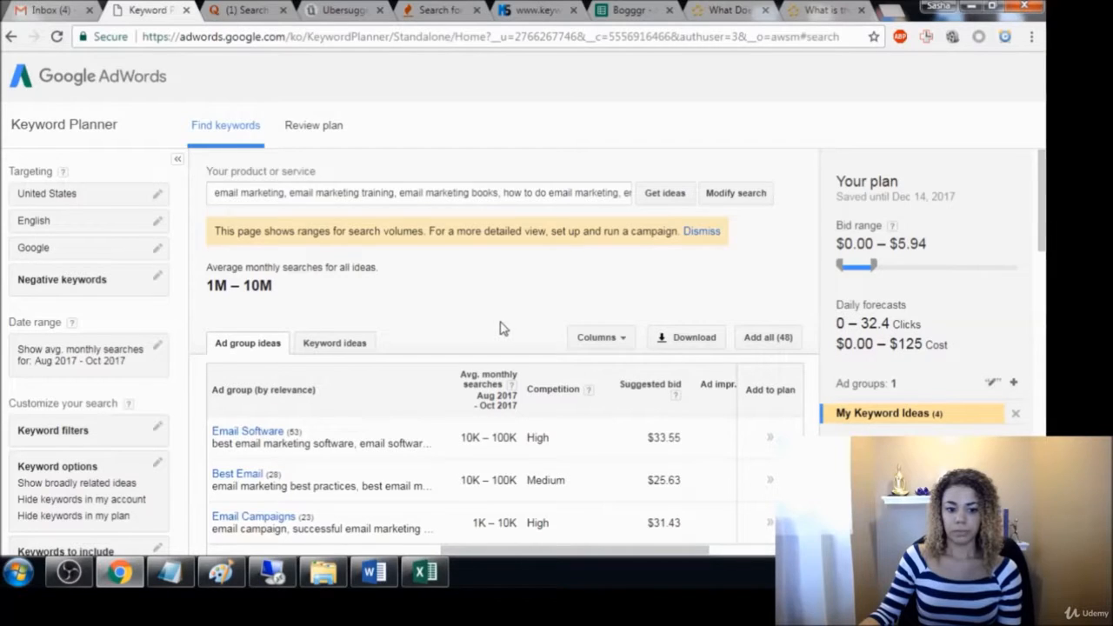
left_click(767, 441)
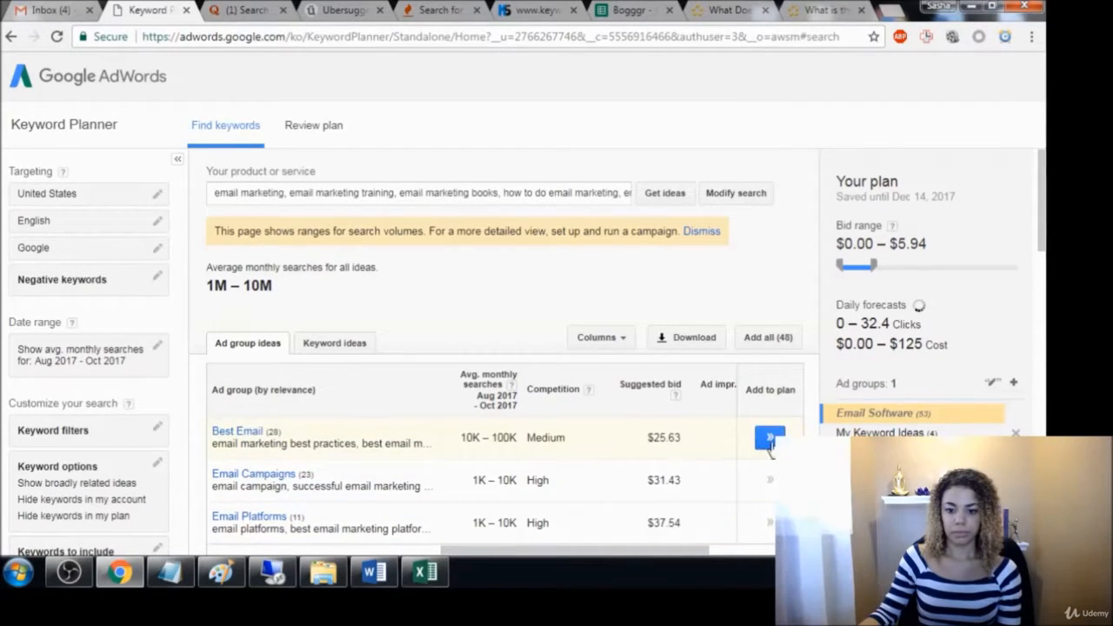
left_click(769, 439)
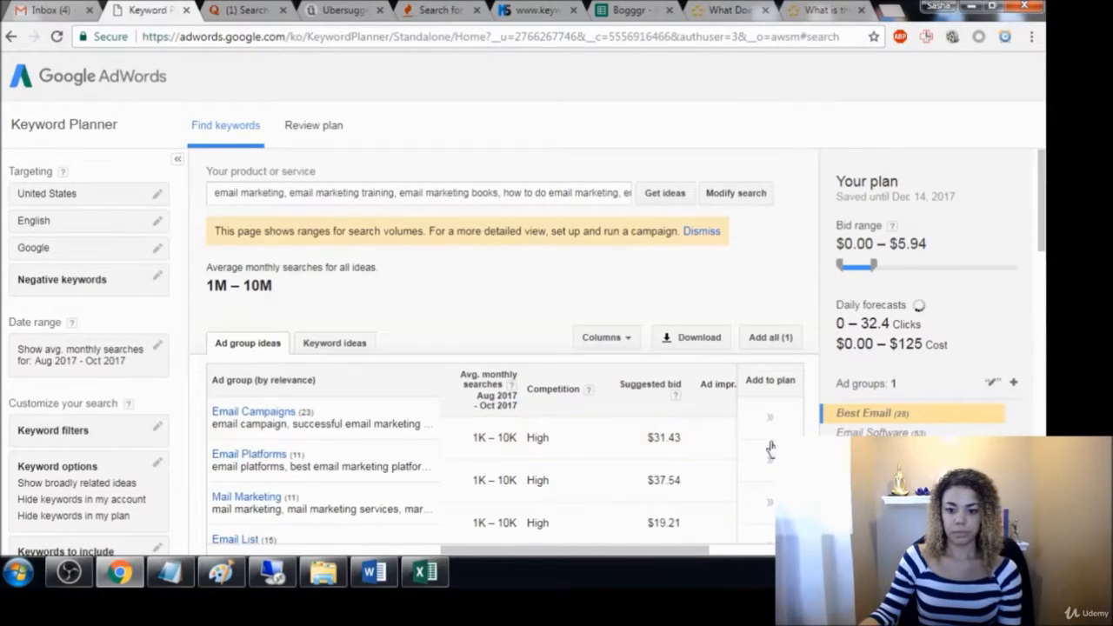
left_click(770, 339)
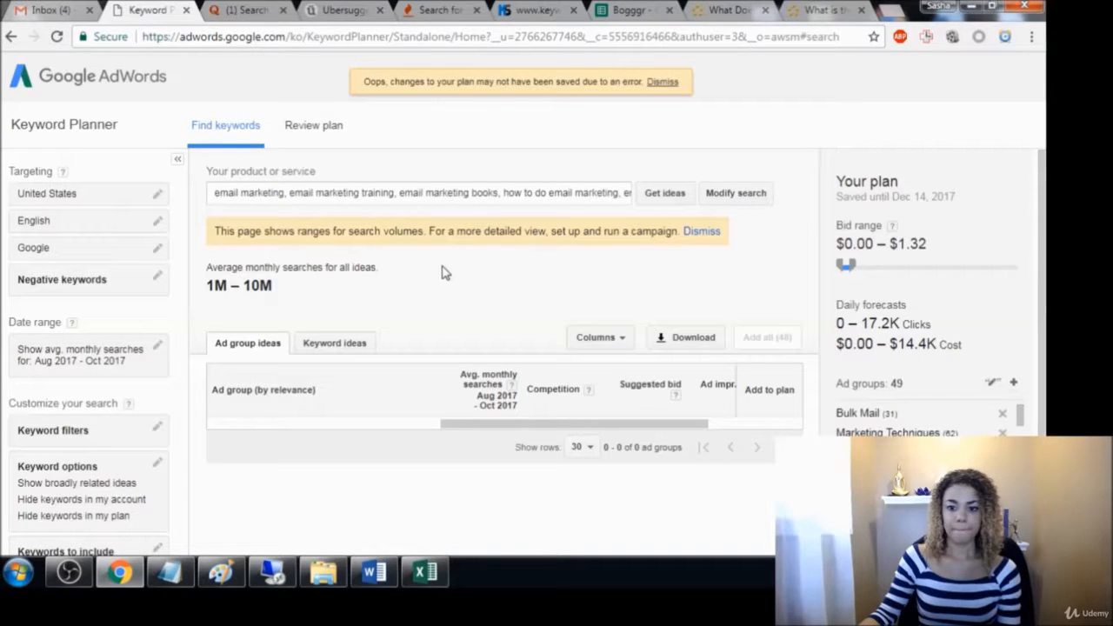
Download the keyword plan in Excel CSV format and save the file
double_click(402, 193)
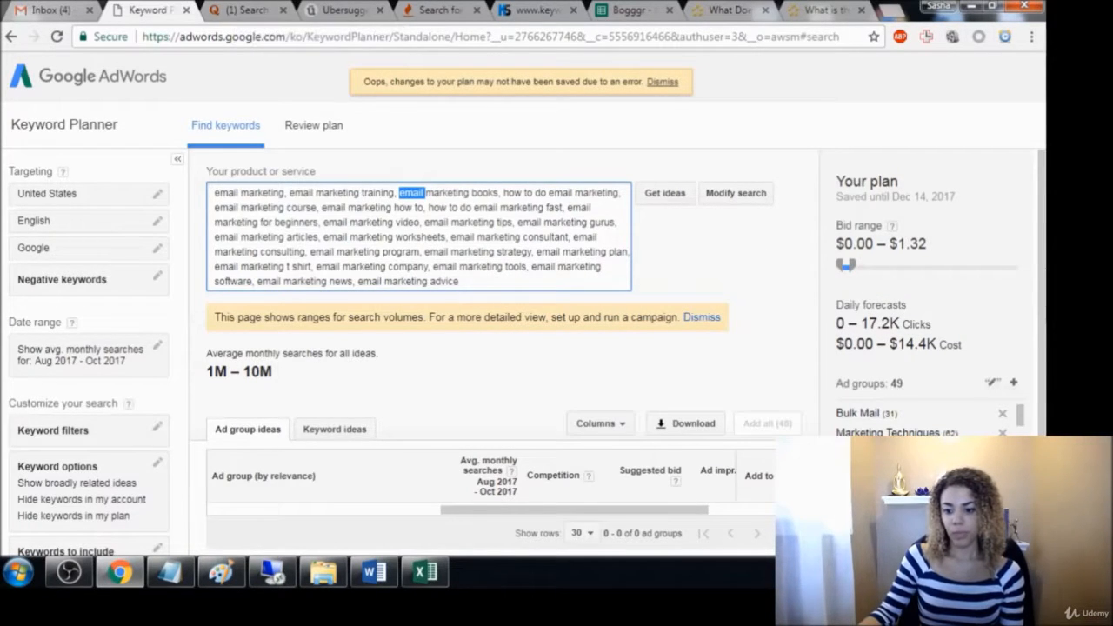
left_click(678, 242)
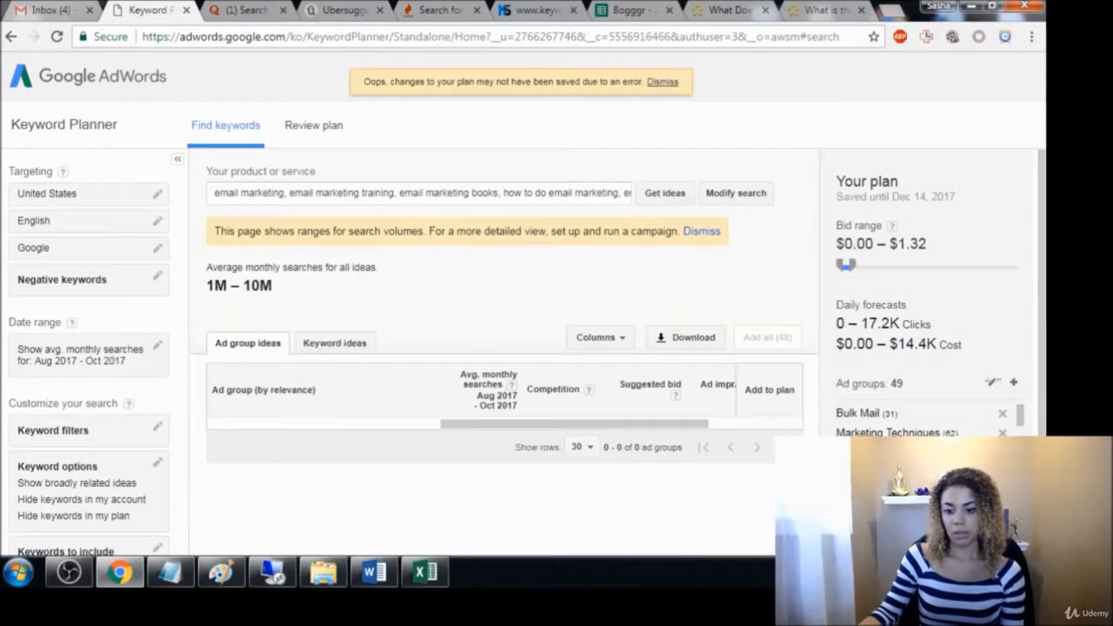
left_click(686, 337)
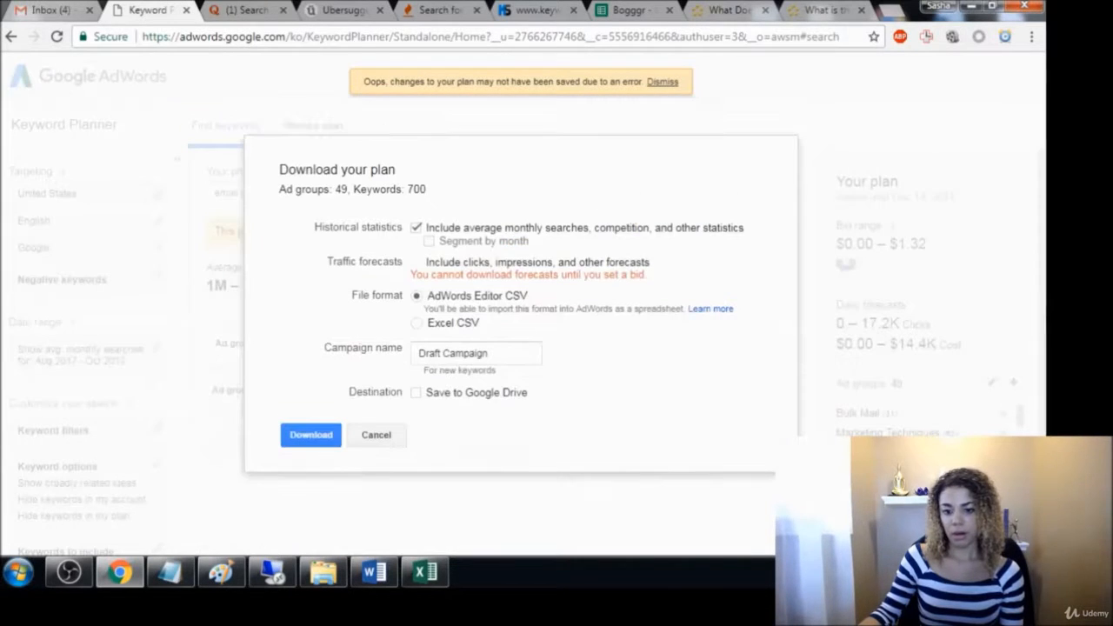
left_click(416, 324)
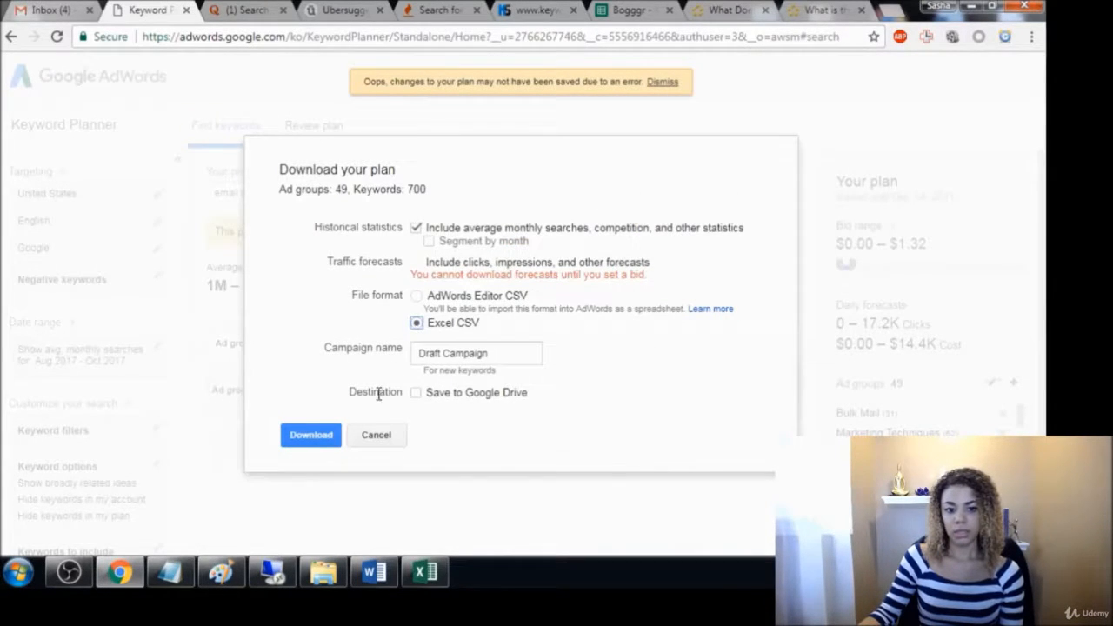
left_click(311, 437)
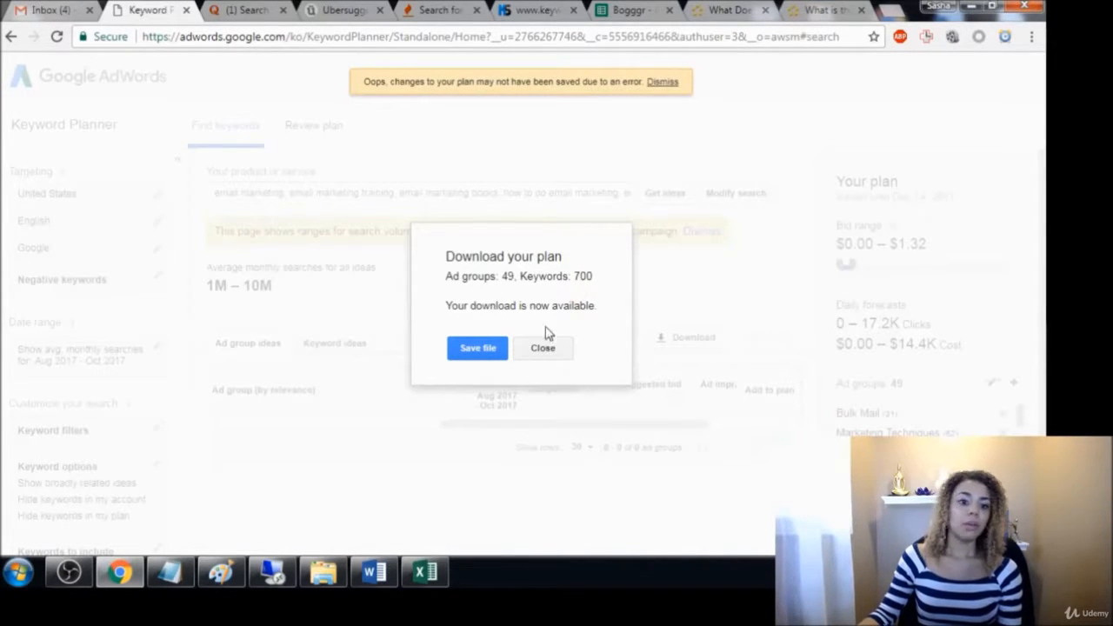
left_click(478, 349)
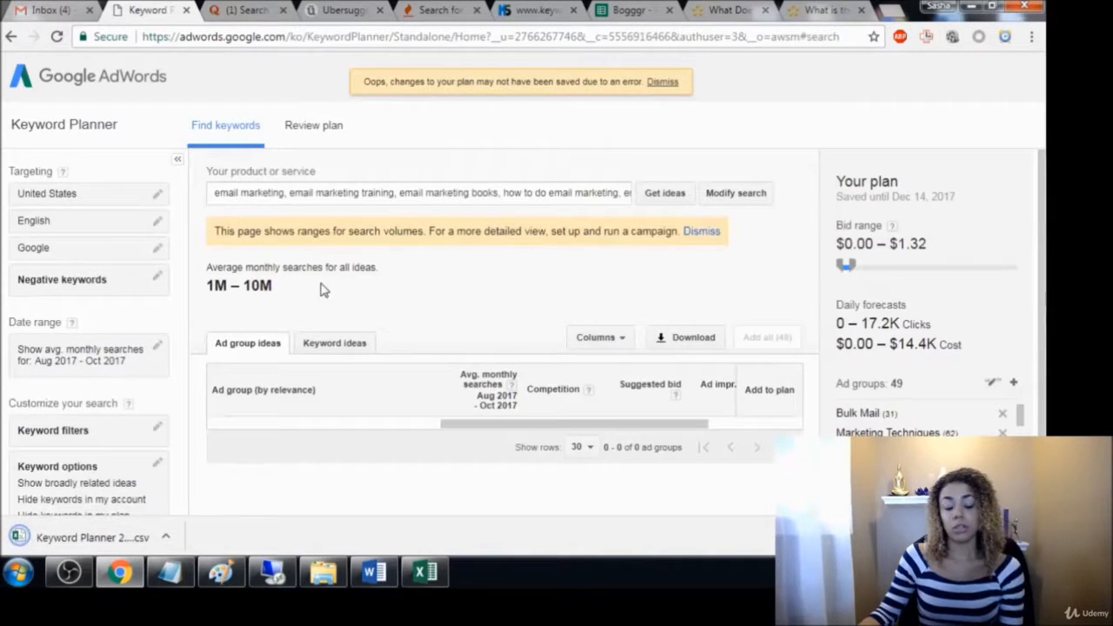
Reorder the browser tabs so the Quora search sits just after the Keyword Tool search
left_click(293, 193)
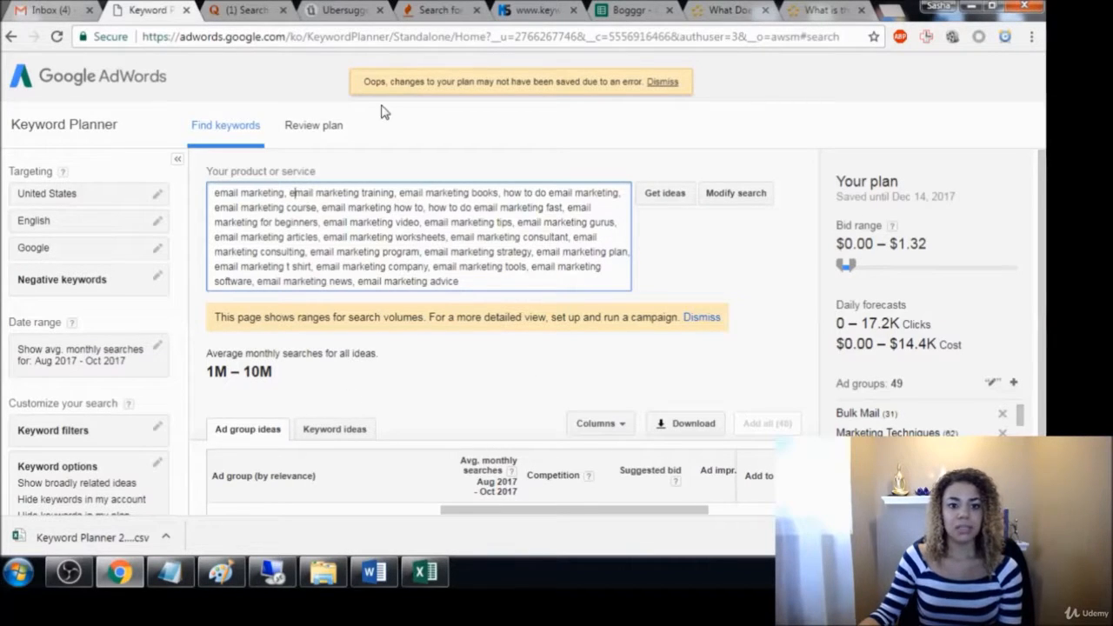
left_click(236, 11)
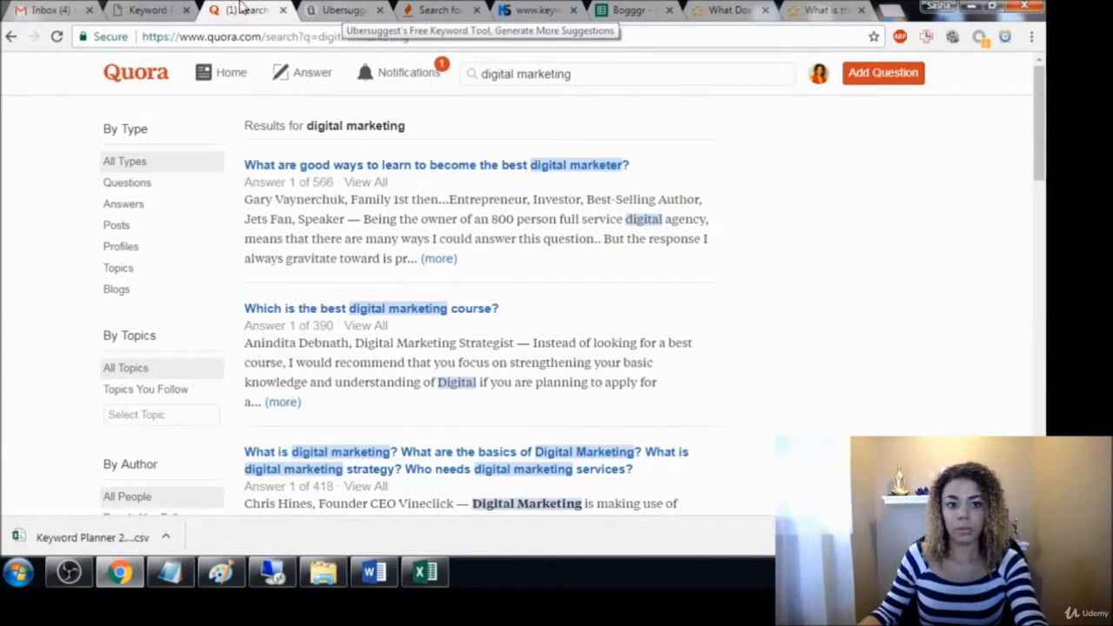
left_click_drag(242, 11, 449, 22)
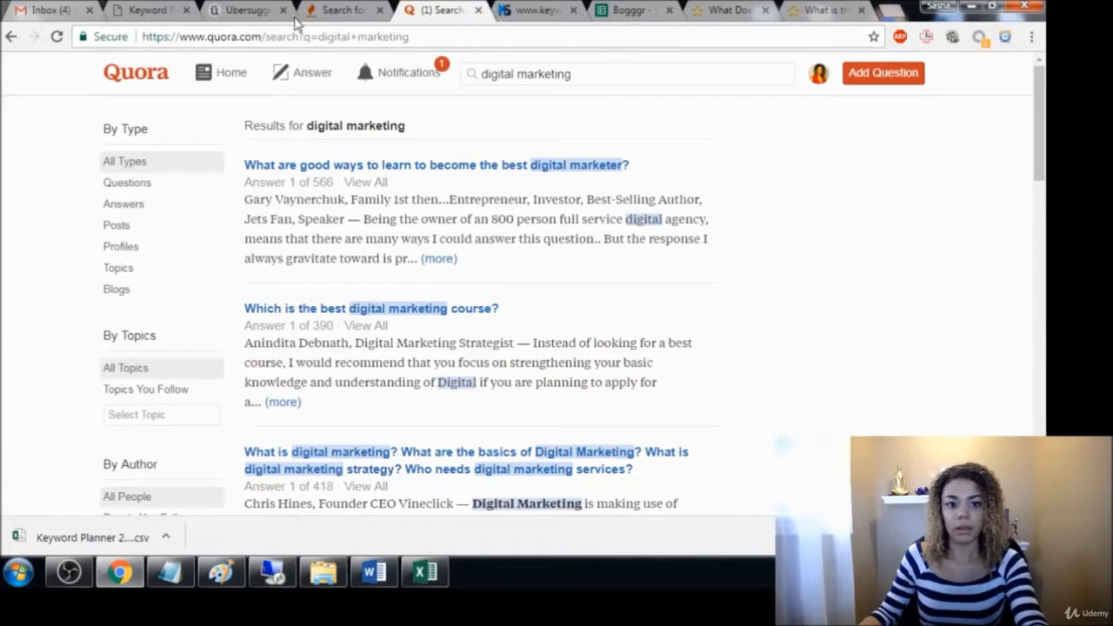
Switch to Ubersuggest, get suggestions for "email marketing" and download all the keywords
left_click(243, 13)
left_click_drag(453, 148, 299, 150)
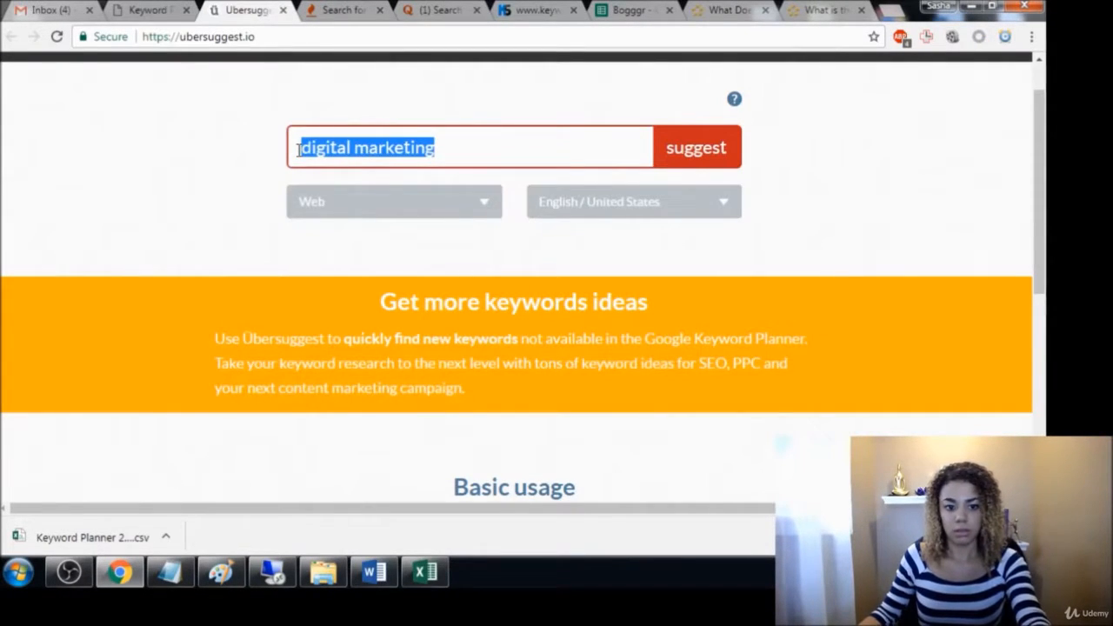
type("email marketing")
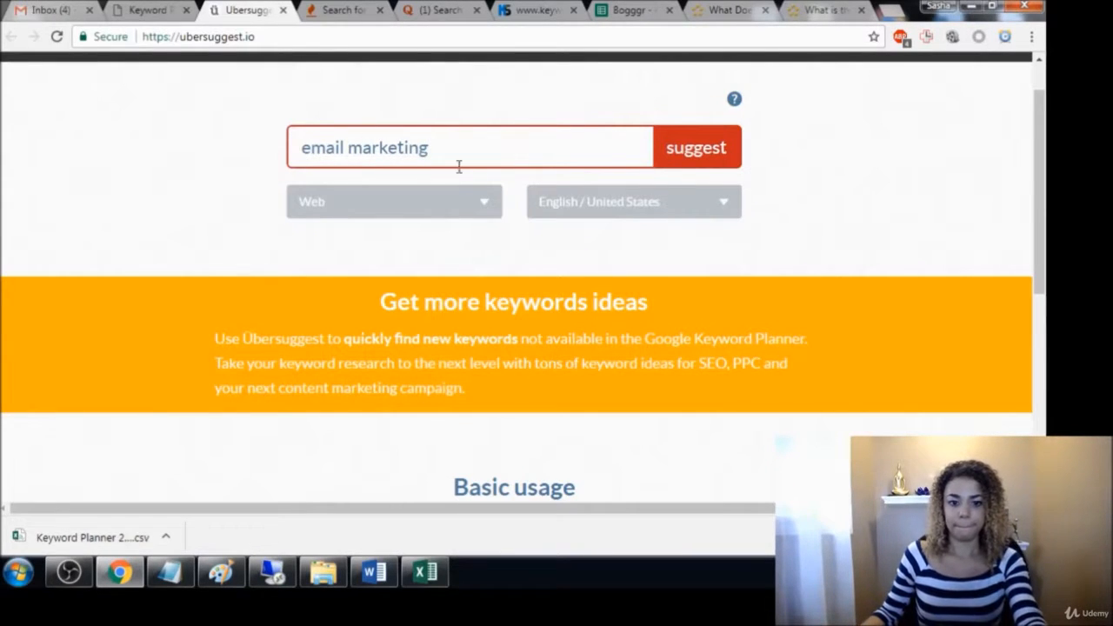
left_click(688, 159)
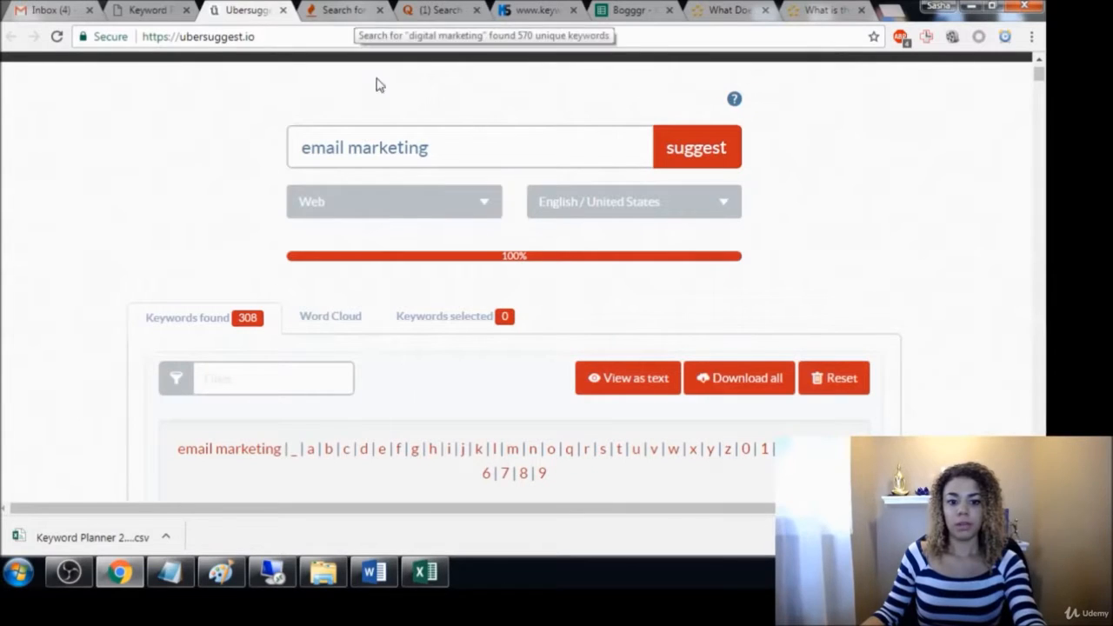
left_click(745, 388)
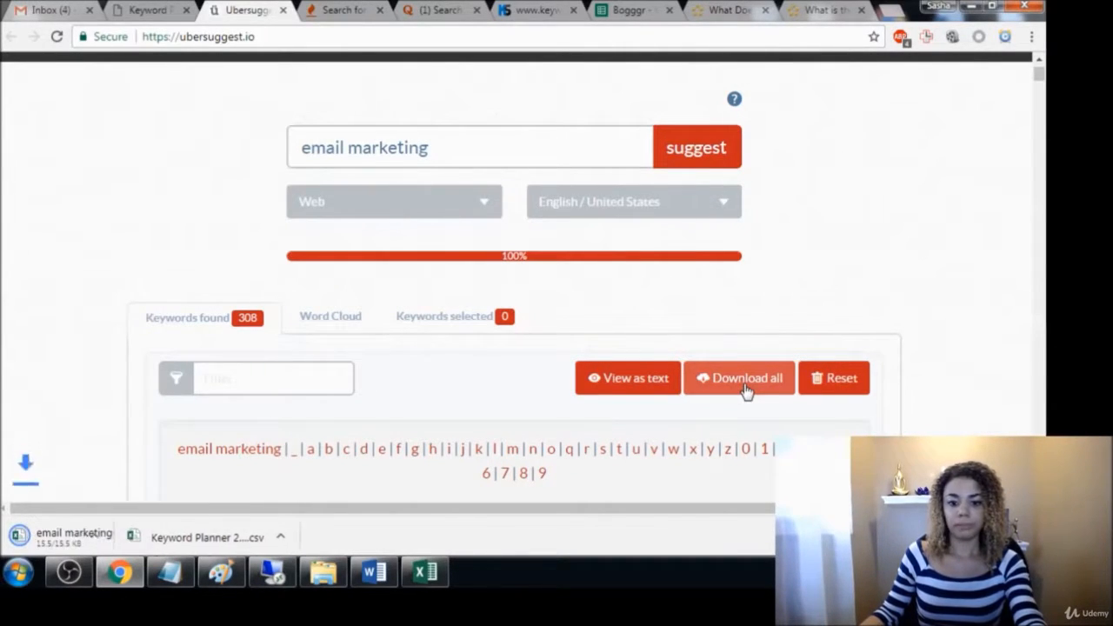
Open the downloaded email marketing file in Excel and copy all its keywords from A2 down to the last row
left_click(82, 537)
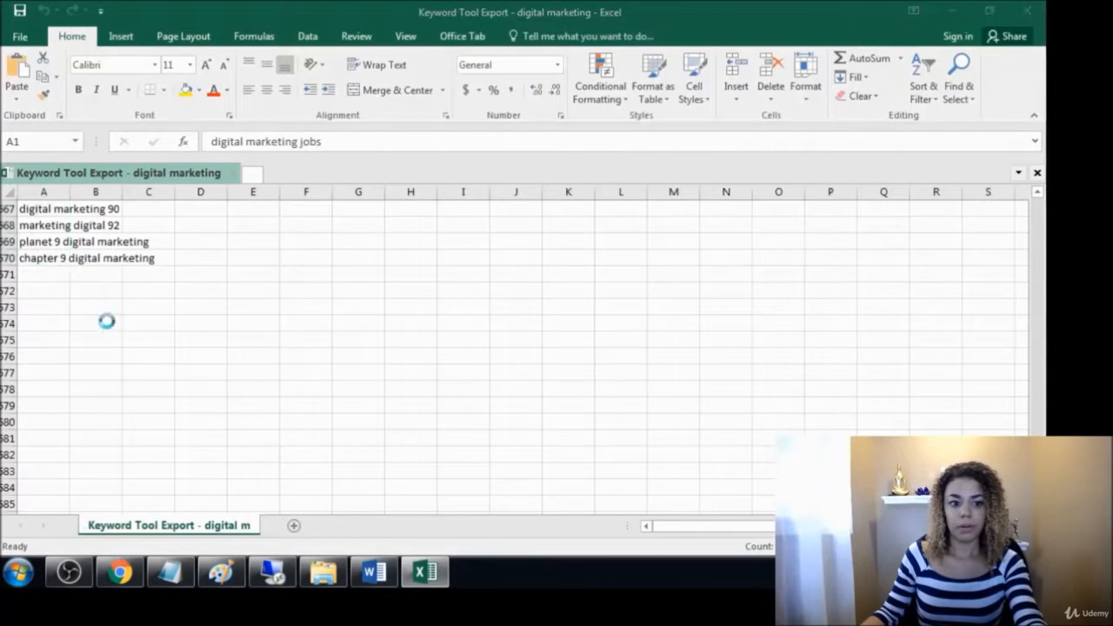
left_click_drag(40, 226, 39, 463)
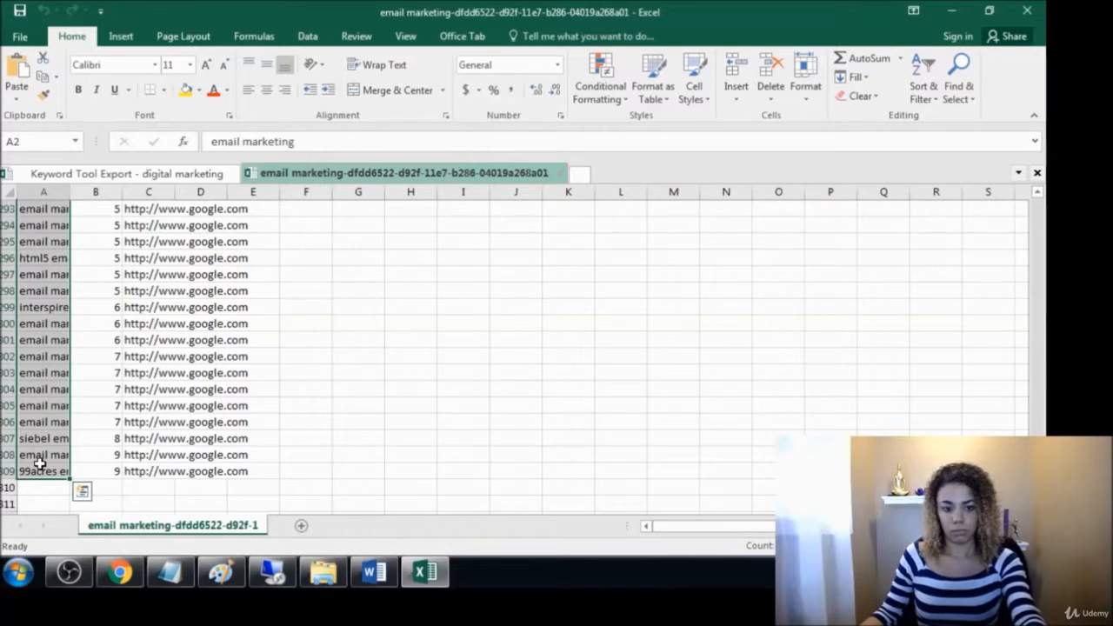
key("ctrl+c")
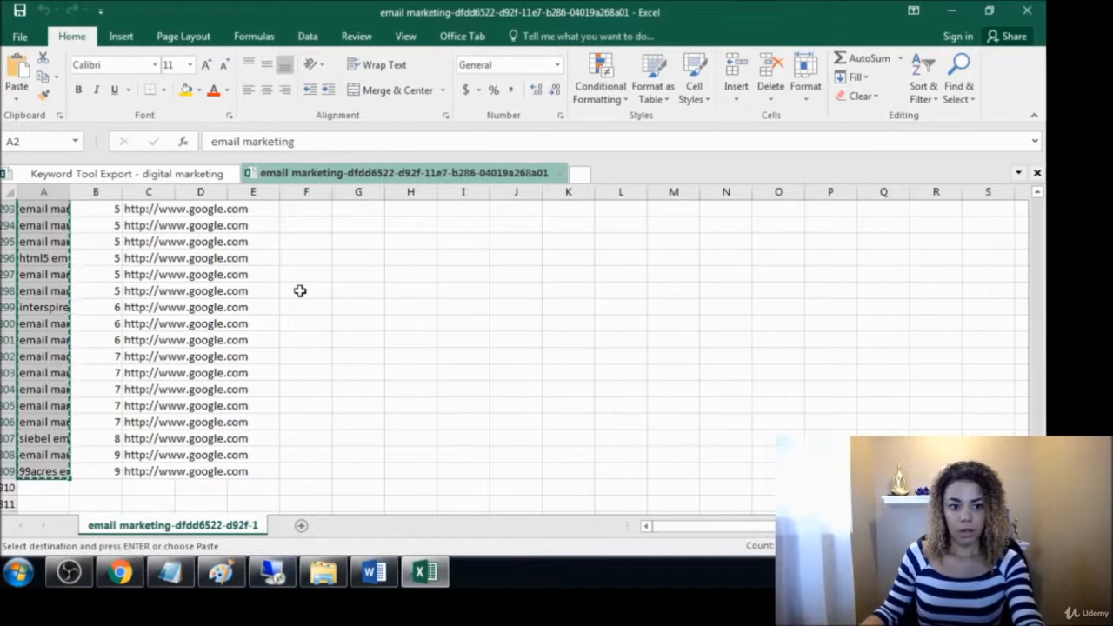
left_click(953, 11)
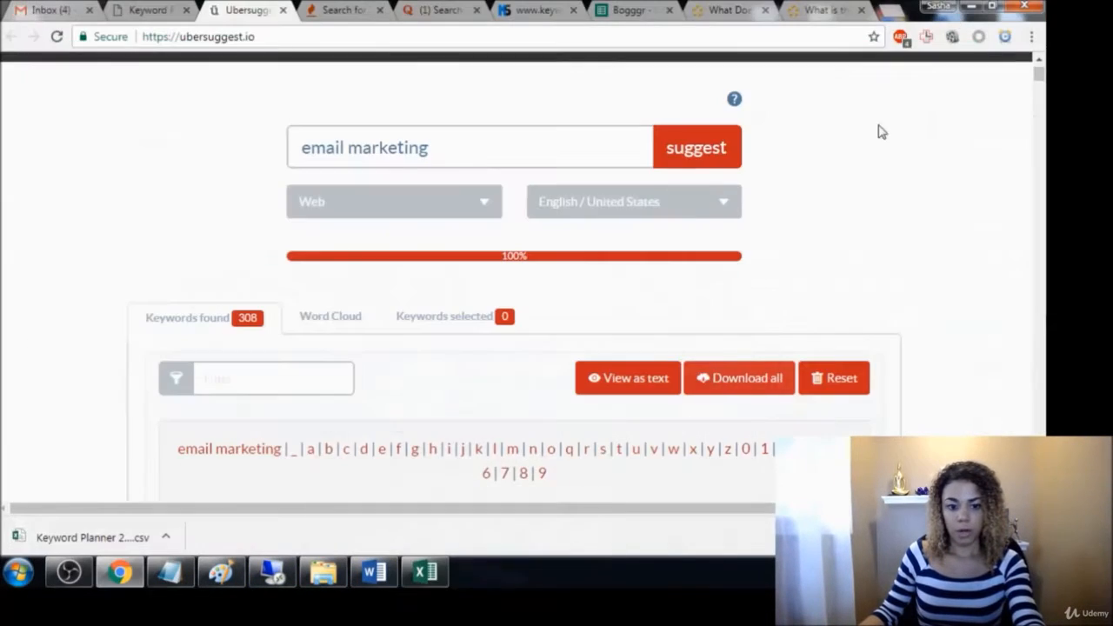
Open the downloaded Keyword Planner CSV and paste the copied keywords below the existing Keyword entries, starting at C706
left_click(80, 538)
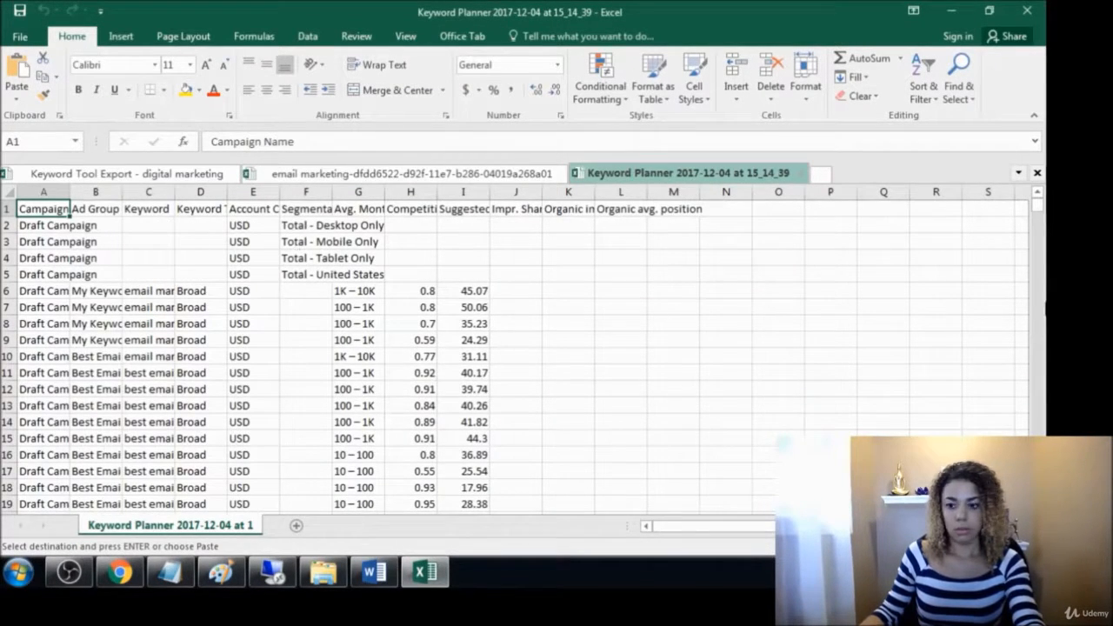
left_click_drag(1037, 207, 1038, 235)
scroll(153, 426, "down", 3)
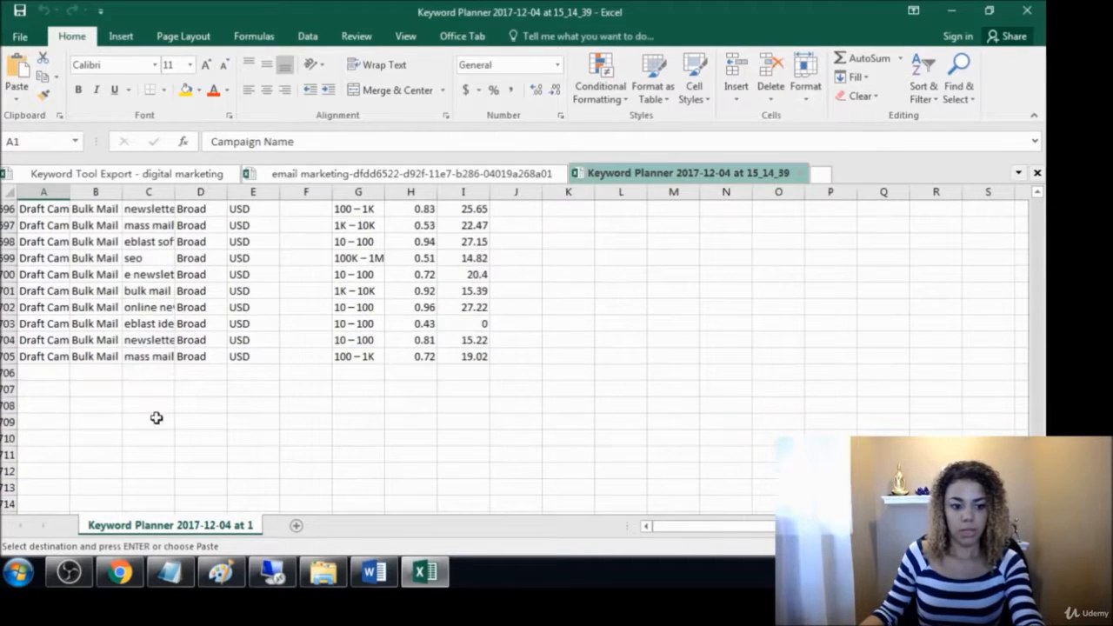
left_click(135, 371)
key("ctrl+v")
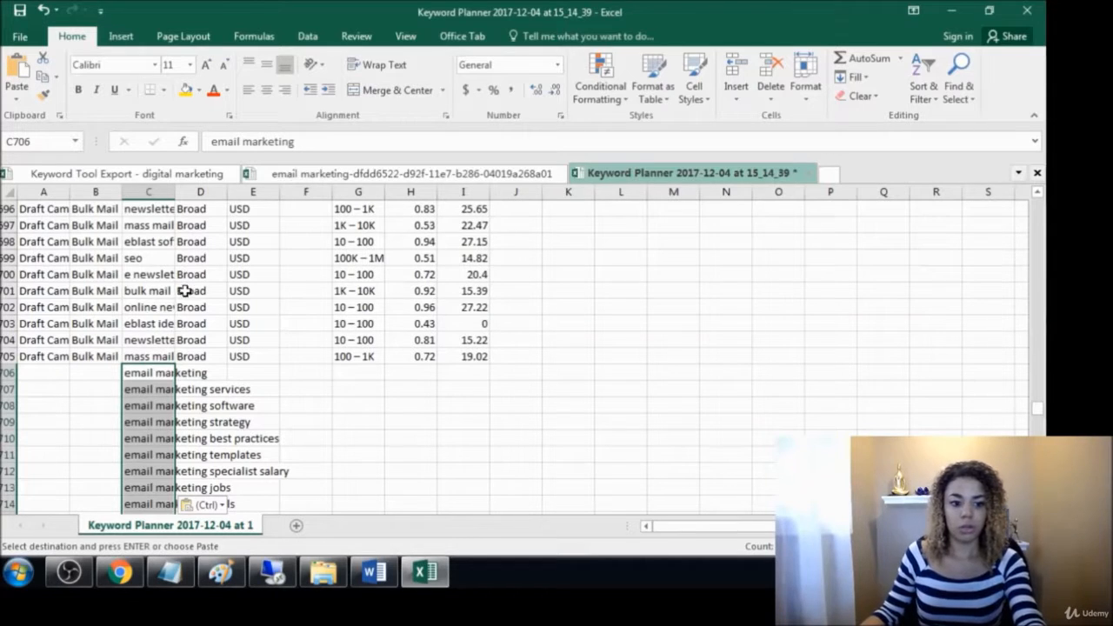
Delete the Campaign Name column from the Keyword Planner sheet
left_click_drag(1038, 410, 1003, 191)
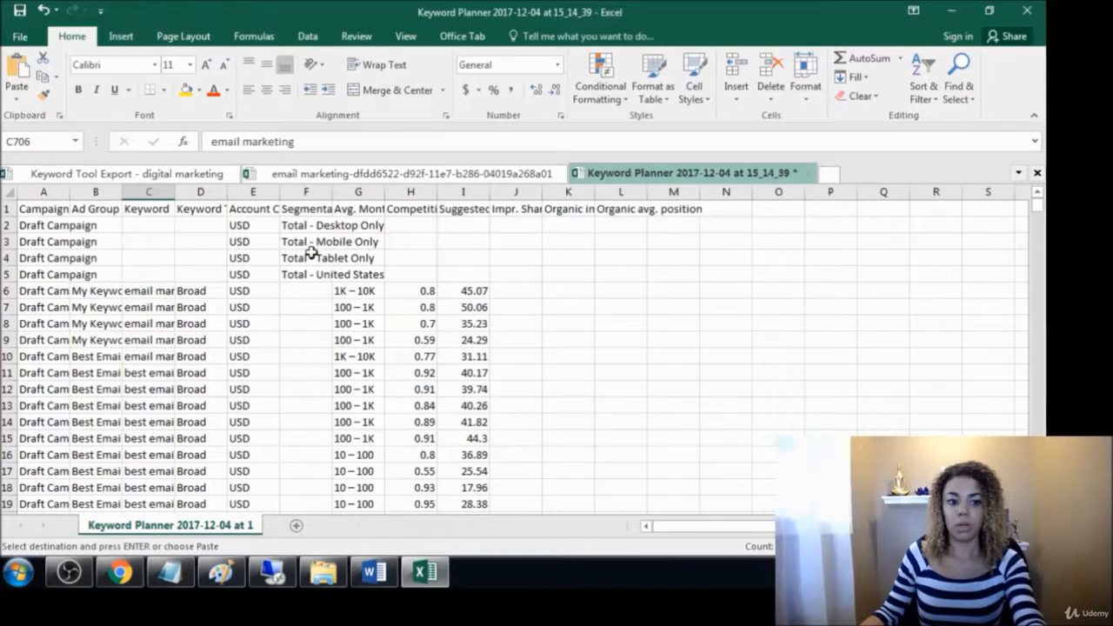
left_click(33, 192)
right_click(33, 192)
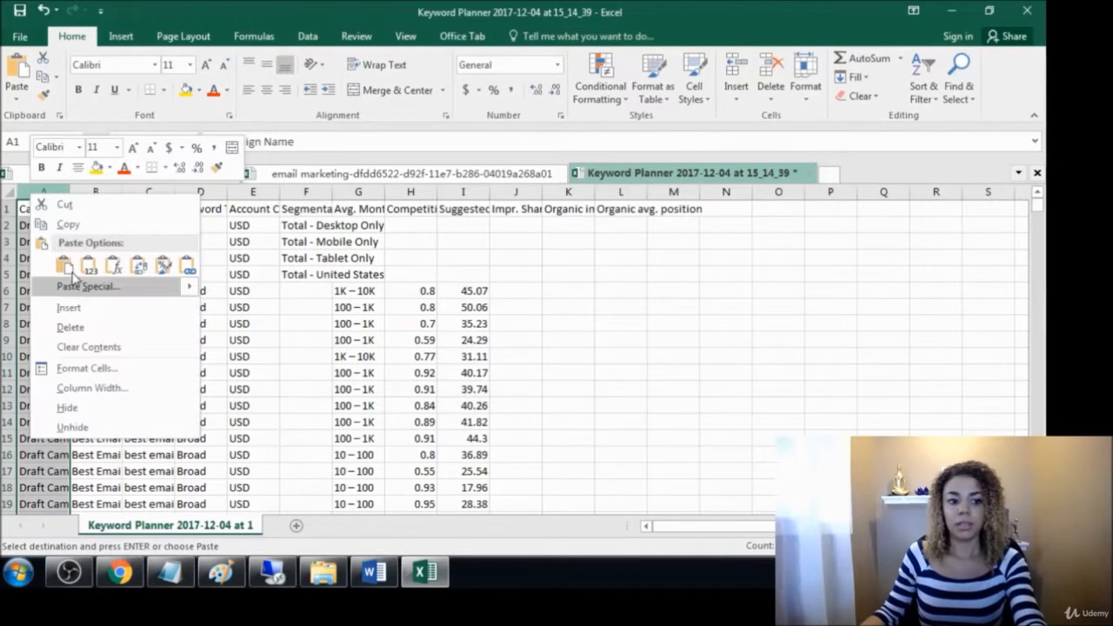
left_click(78, 328)
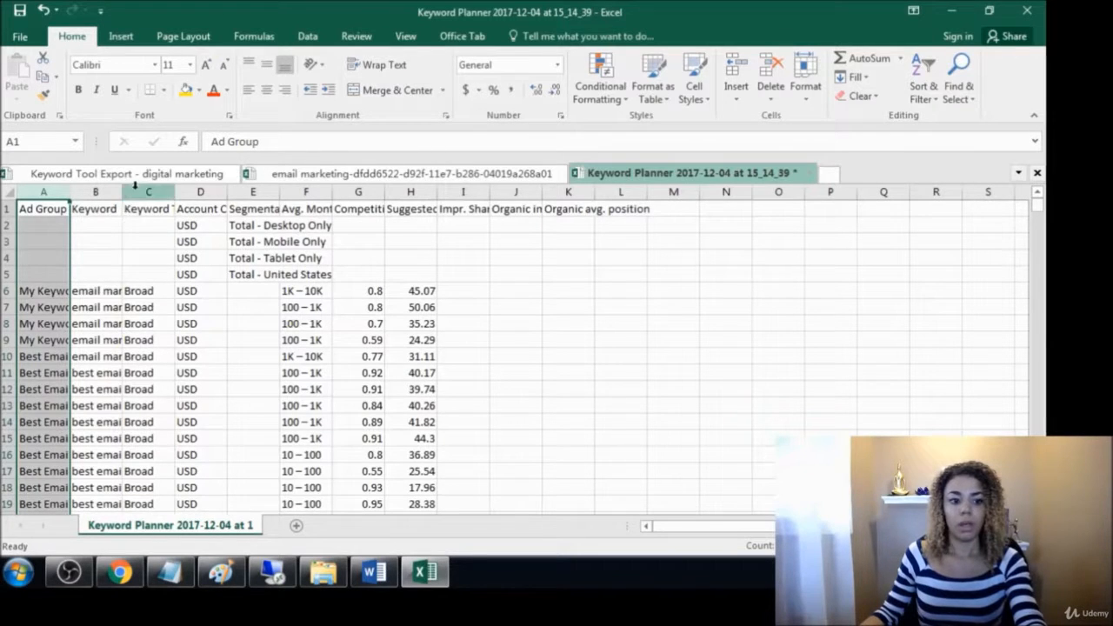
Clear the contents of columns C through L and fit the Ad Group column's width to its text
left_click_drag(135, 186, 619, 220)
key("Delete")
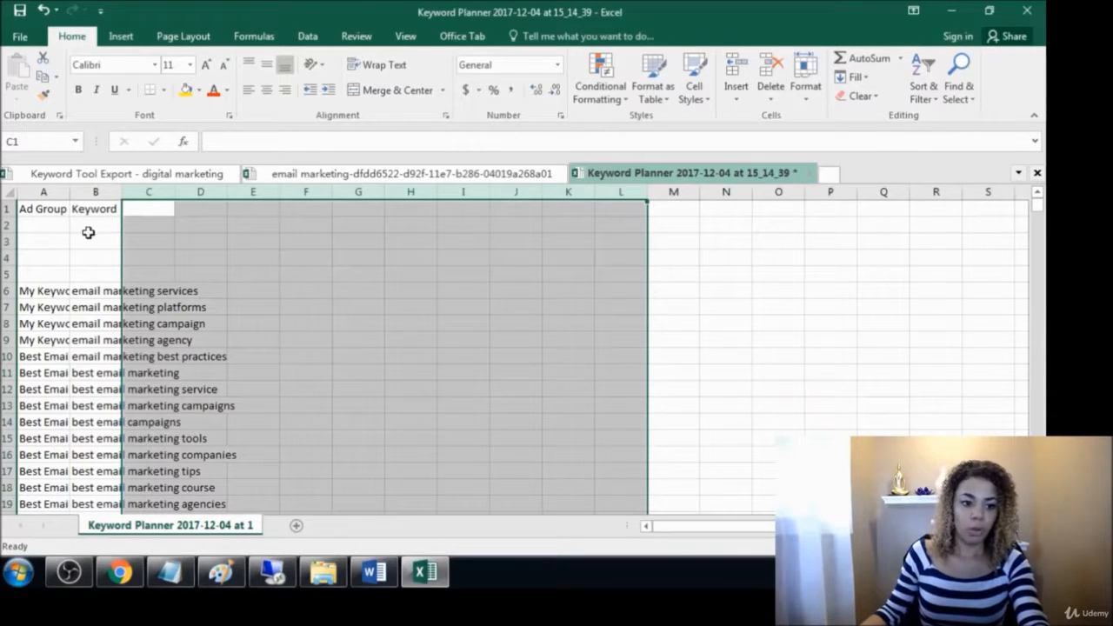
double_click(70, 191)
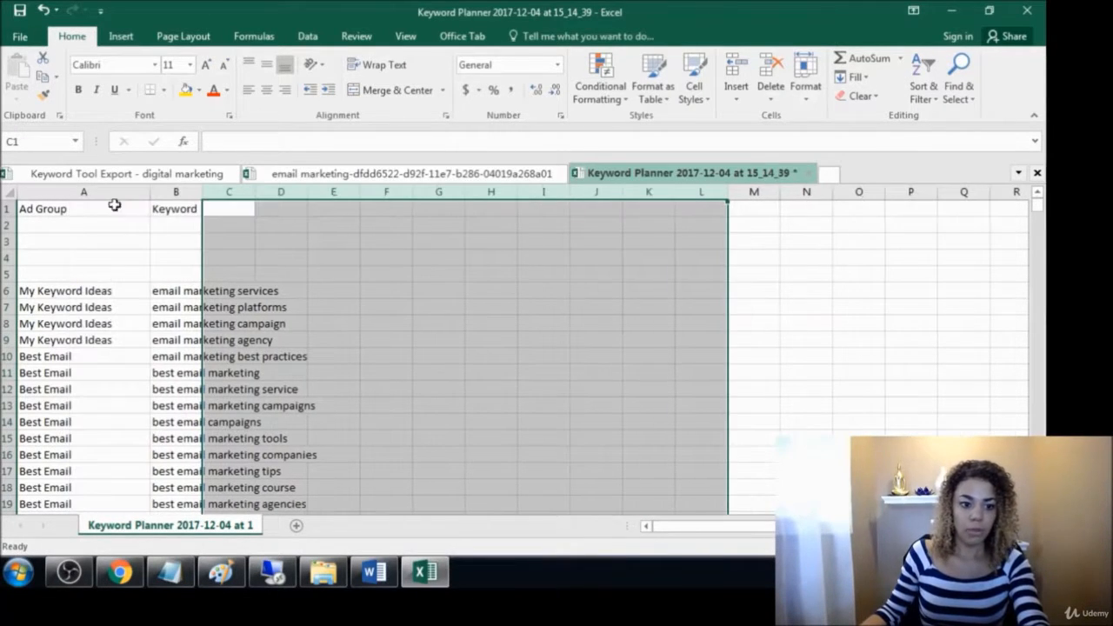
left_click(172, 261)
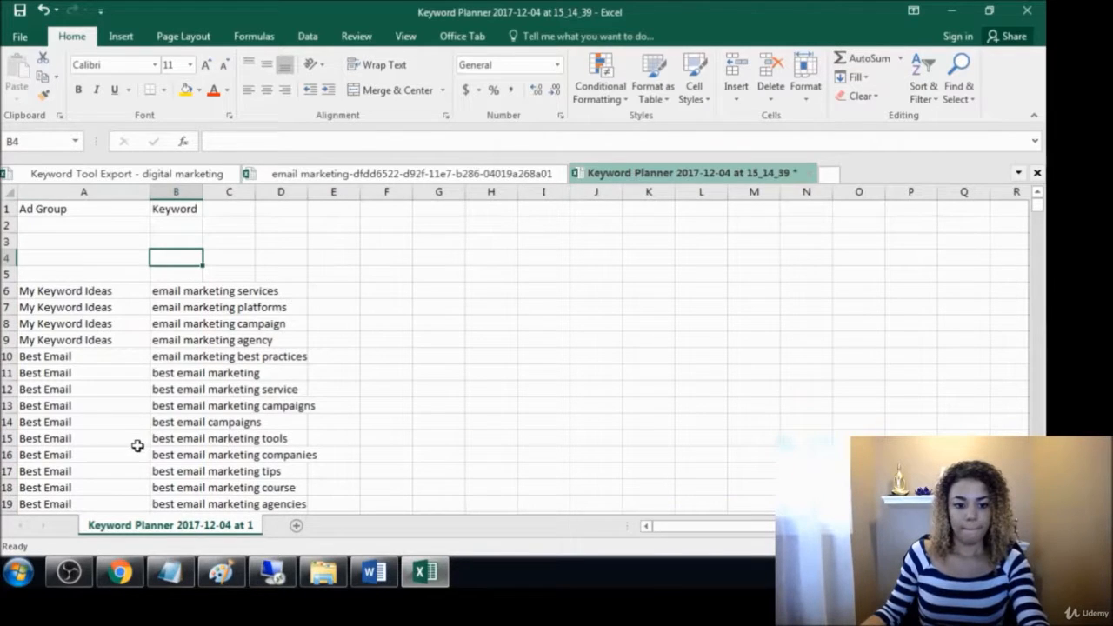
Return to Chrome, close the Ubersuggest page and search Keyword Tool for "email marketing"
left_click(120, 571)
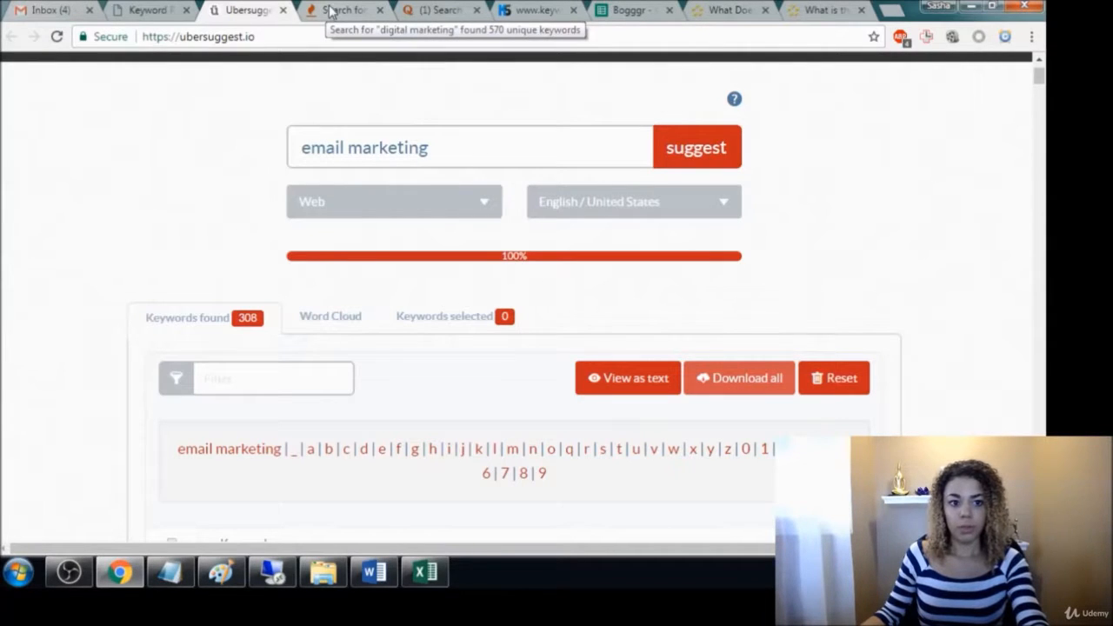
left_click(283, 9)
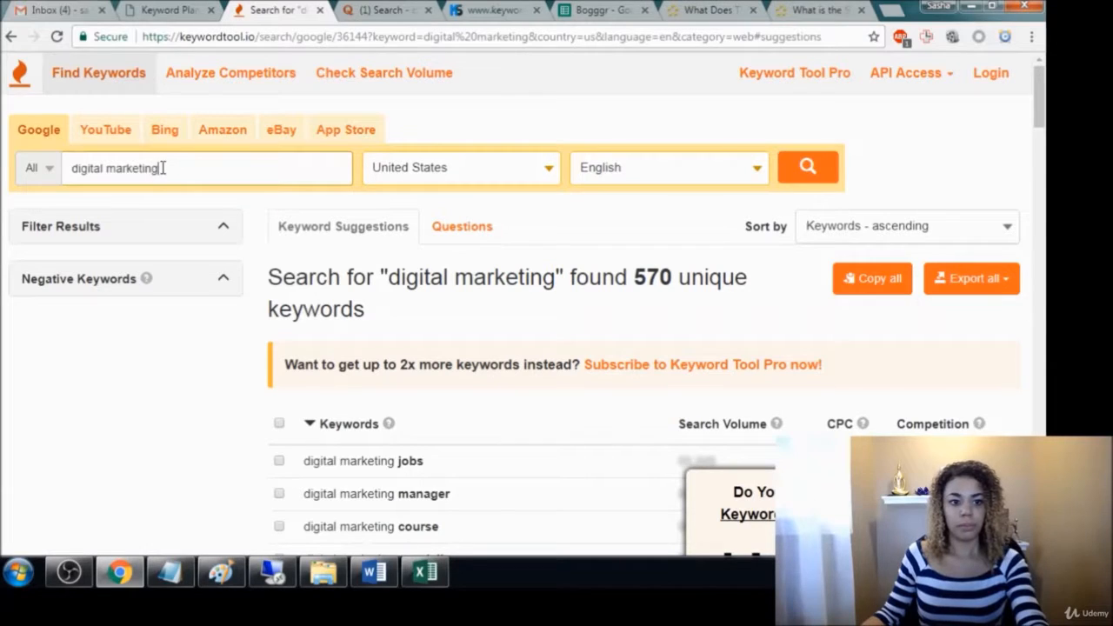
left_click_drag(162, 168, 64, 177)
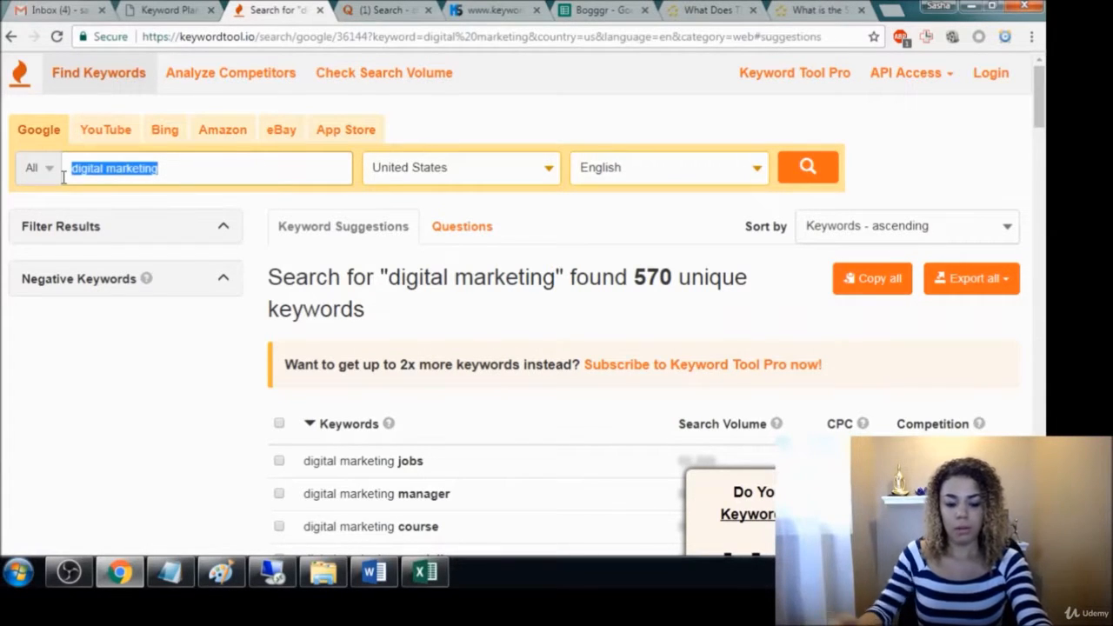
type("email marke")
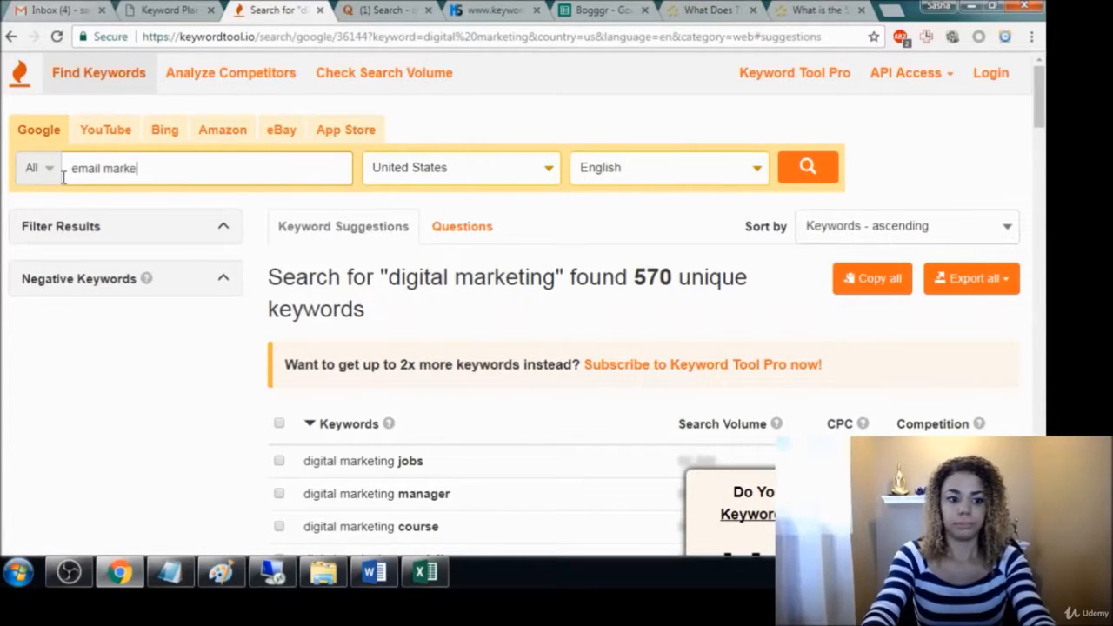
type("ting")
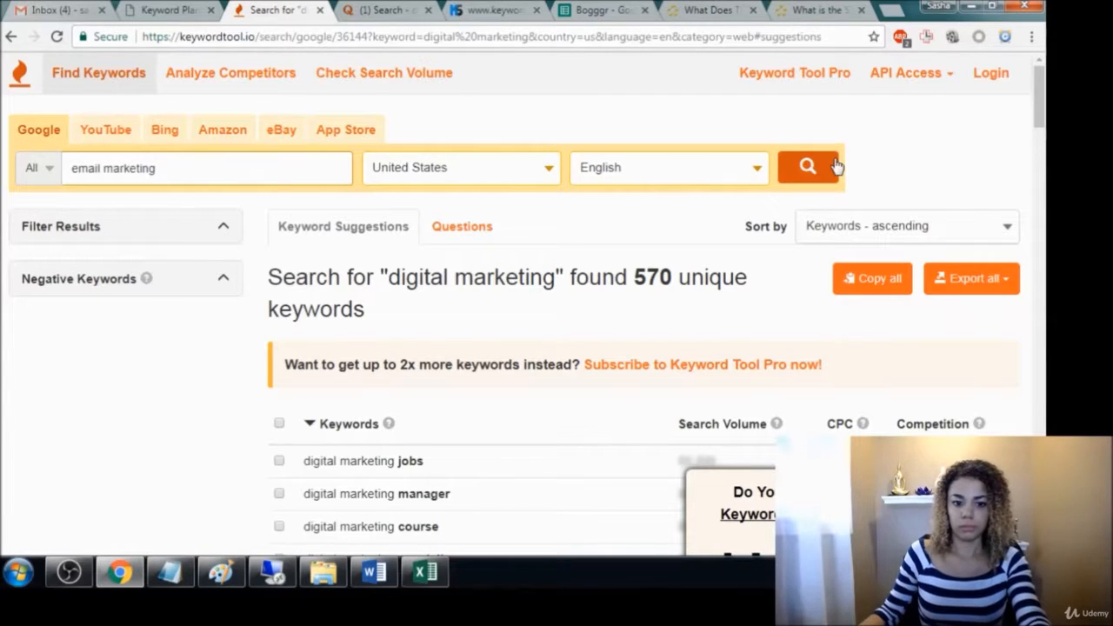
left_click(809, 172)
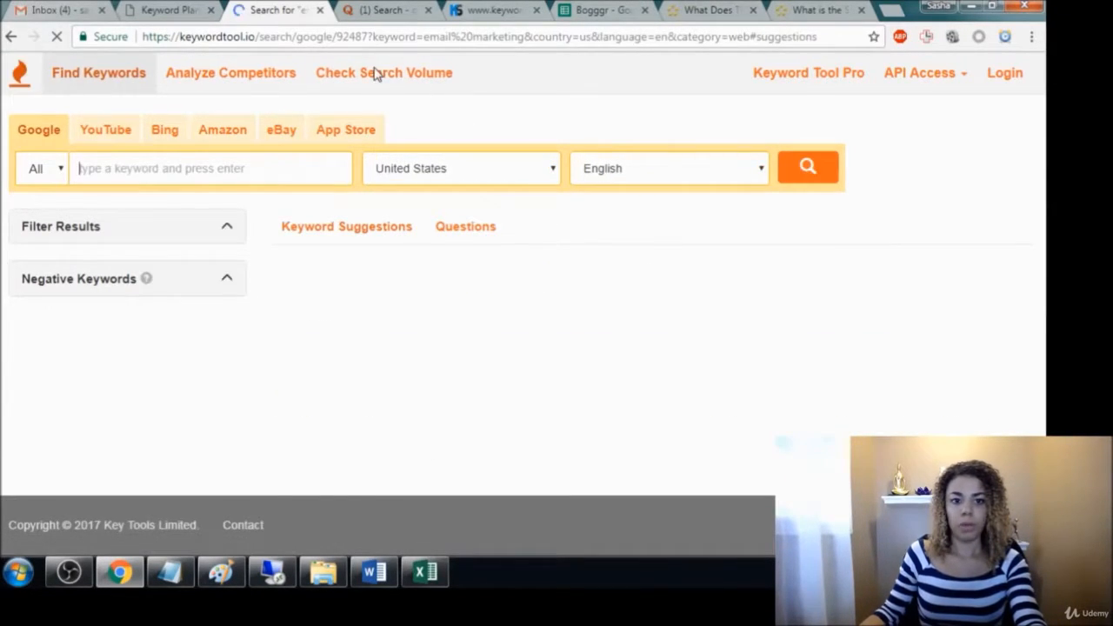
Switch to the open Quora page and replace the digital marketing search with "email marketing"
left_click(391, 12)
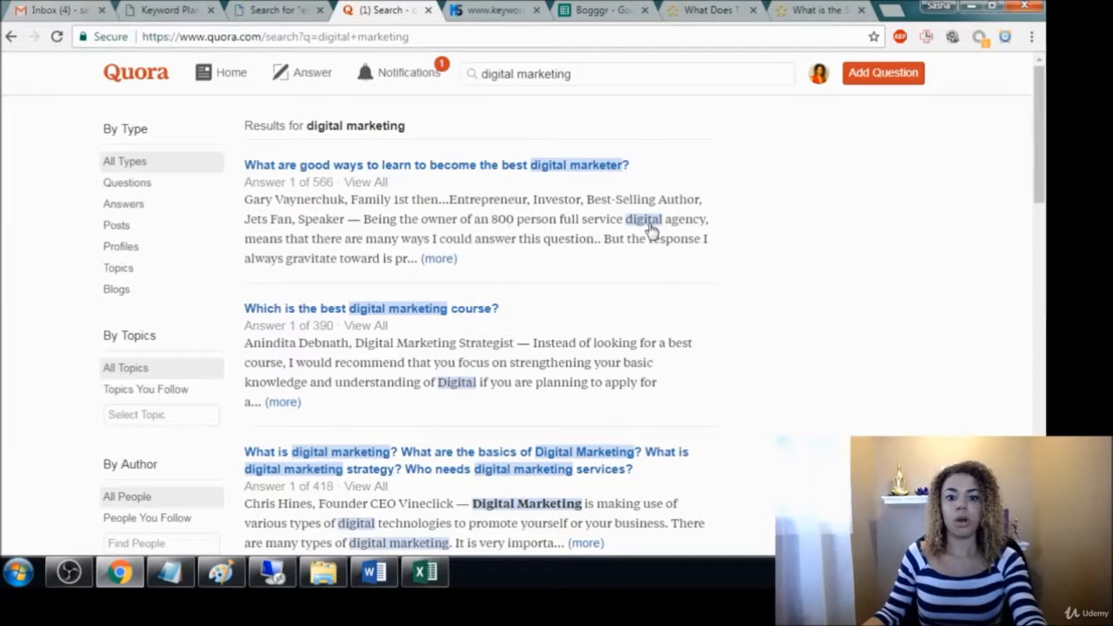
left_click_drag(514, 78, 472, 75)
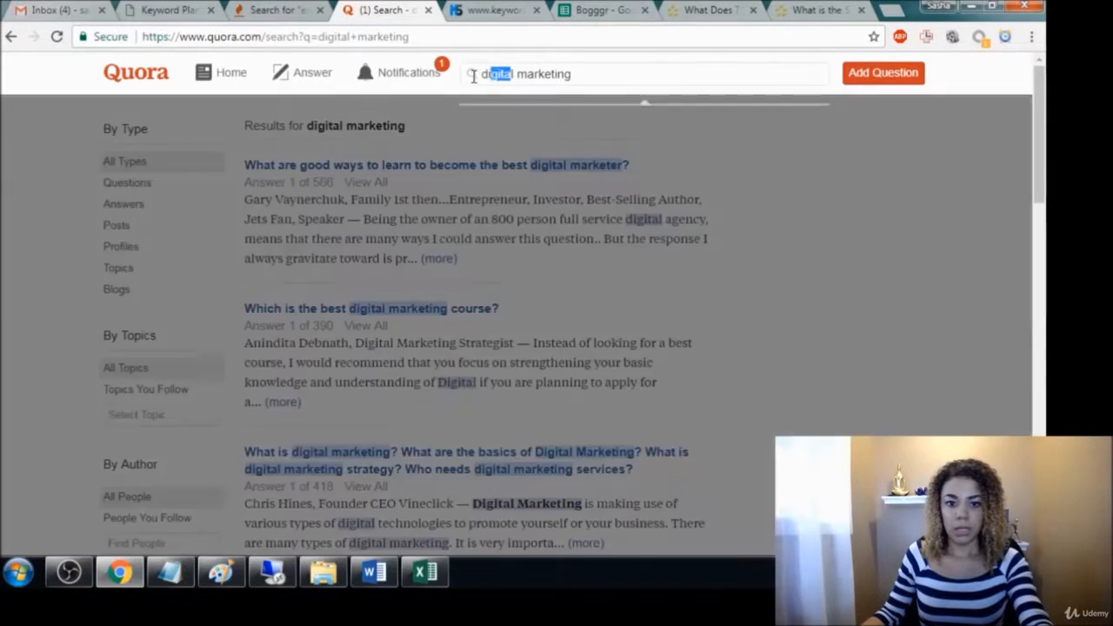
left_click(516, 73)
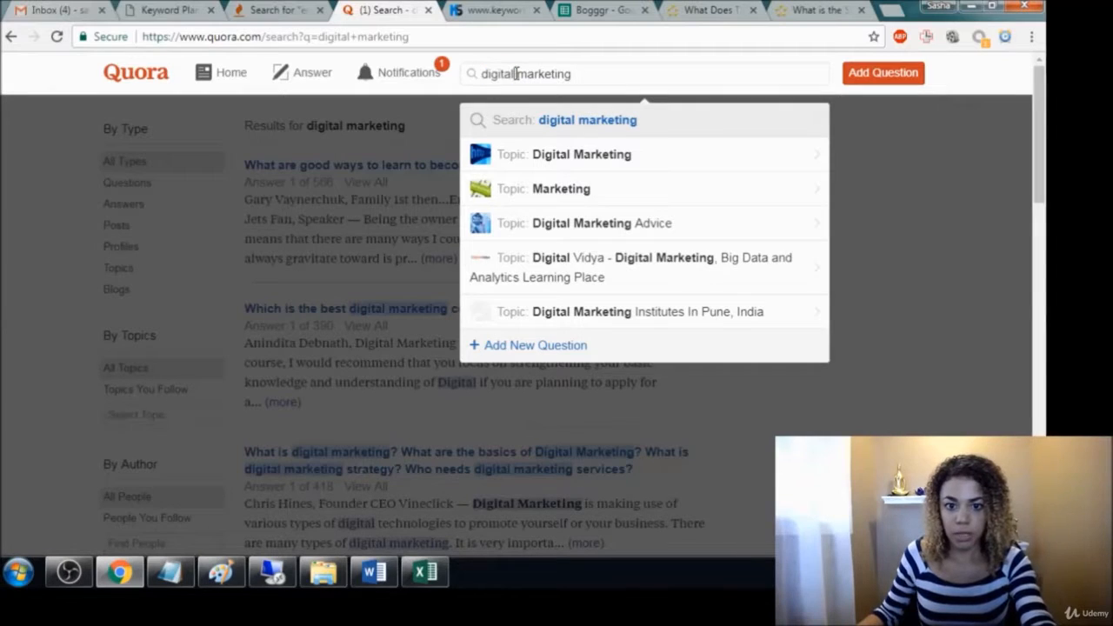
left_click_drag(517, 74, 471, 75)
type("email")
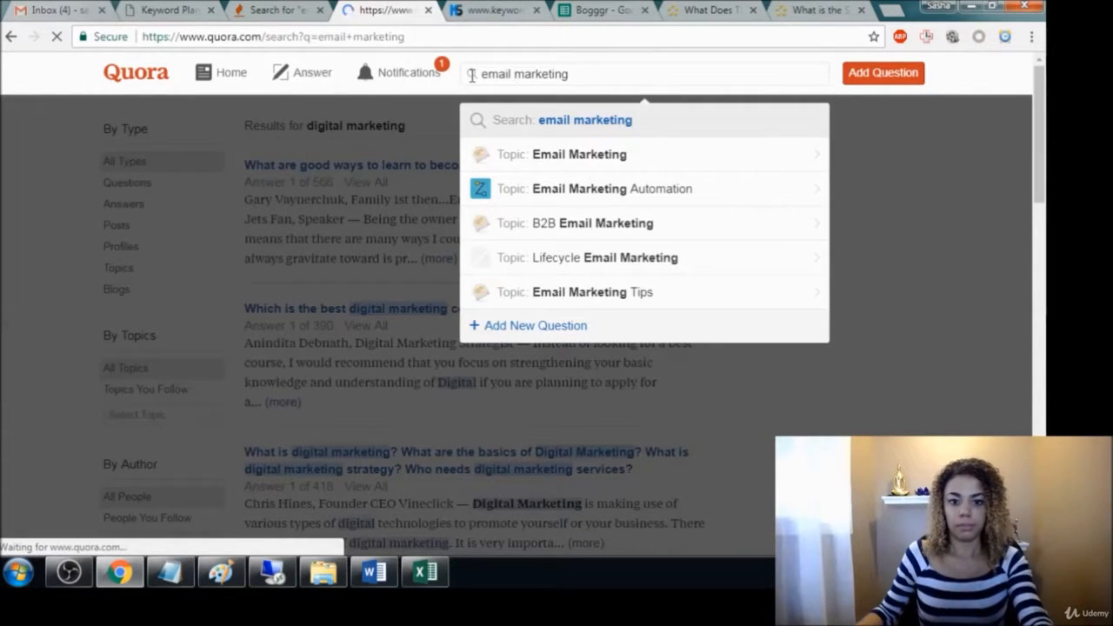
key("Return")
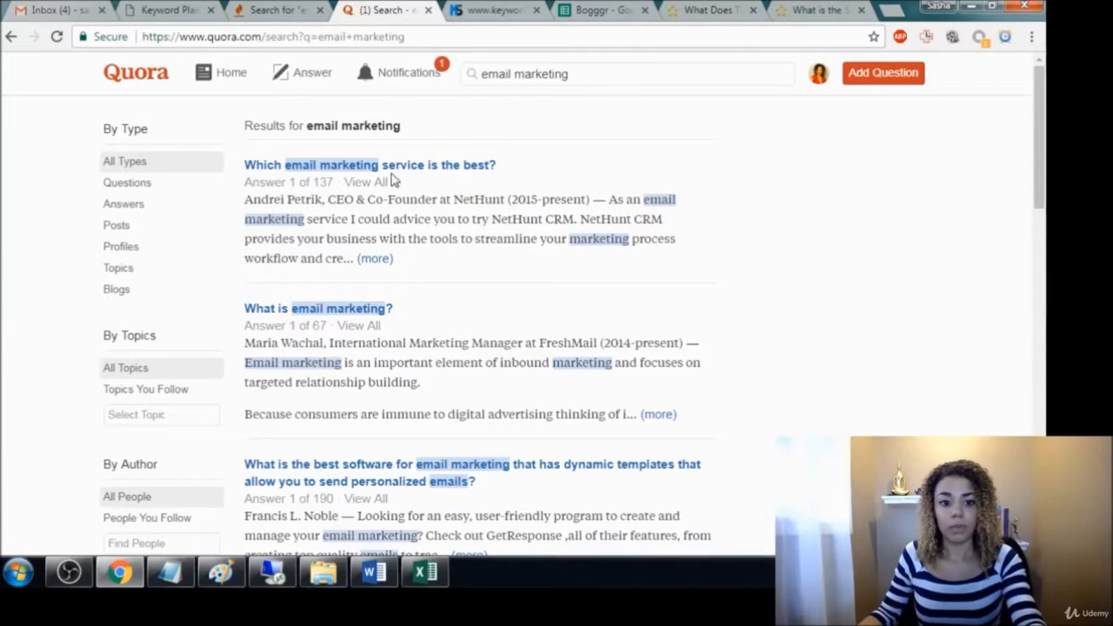
Copy the first Quora question into Notepad, replacing the old notes with "Which email marketing service is the best" without the question mark
left_click_drag(500, 167, 259, 172)
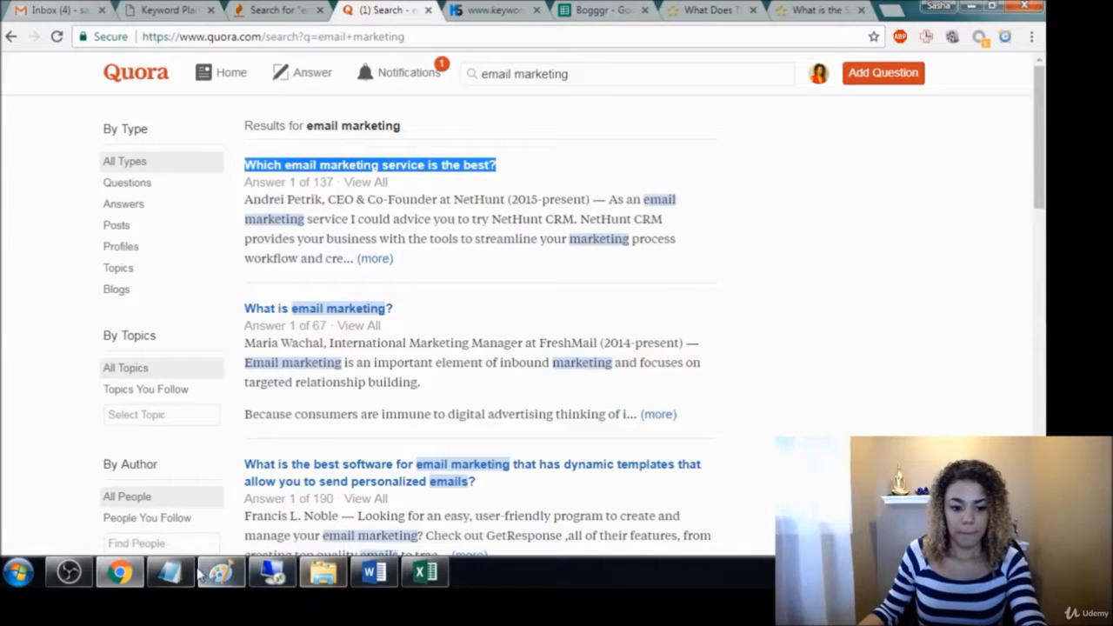
left_click(170, 572)
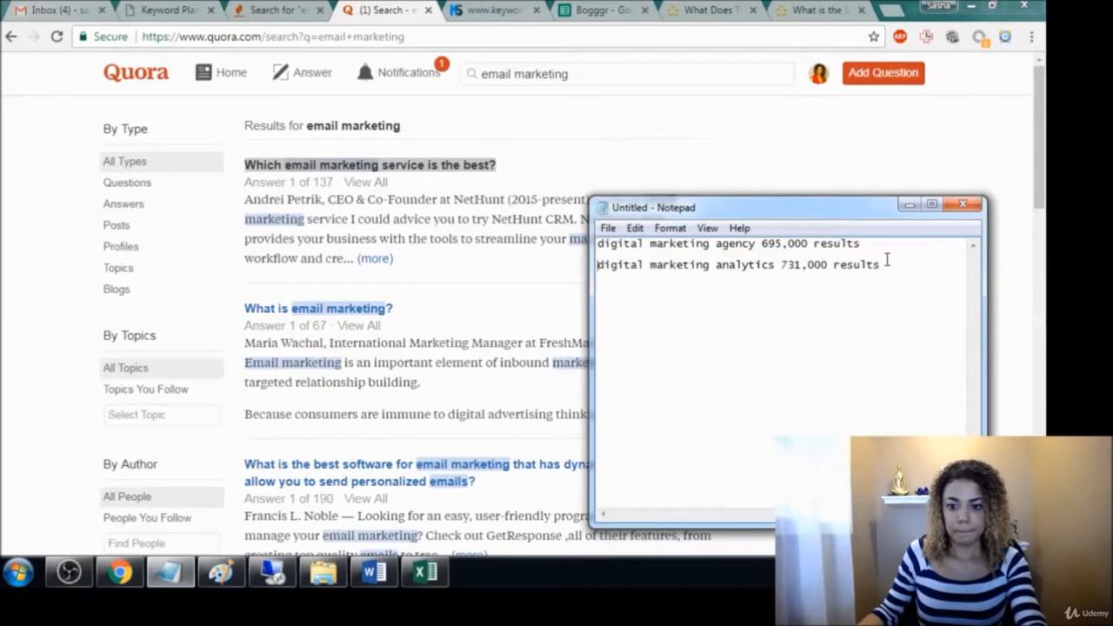
left_click_drag(882, 265, 587, 247)
type("Which email marketing service is the best?")
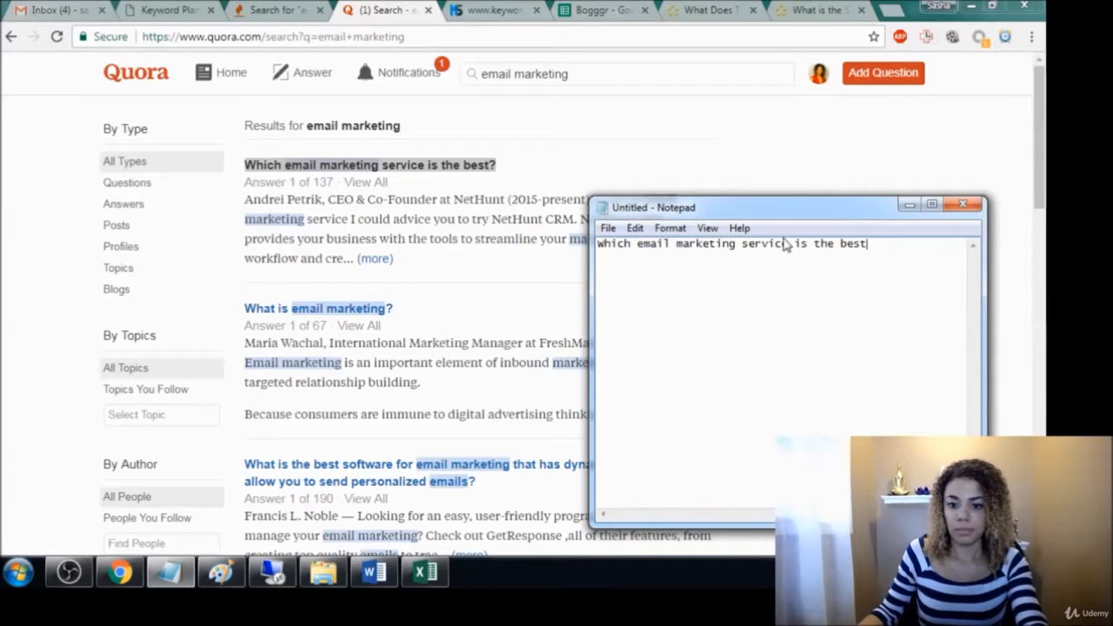
Copy "email marketing service" out of the Notepad question and add it as a separate keyword on the line below
left_click_drag(790, 247, 638, 244)
key("ctrl+c")
key("End")
key("Return")
key("ctrl+v")
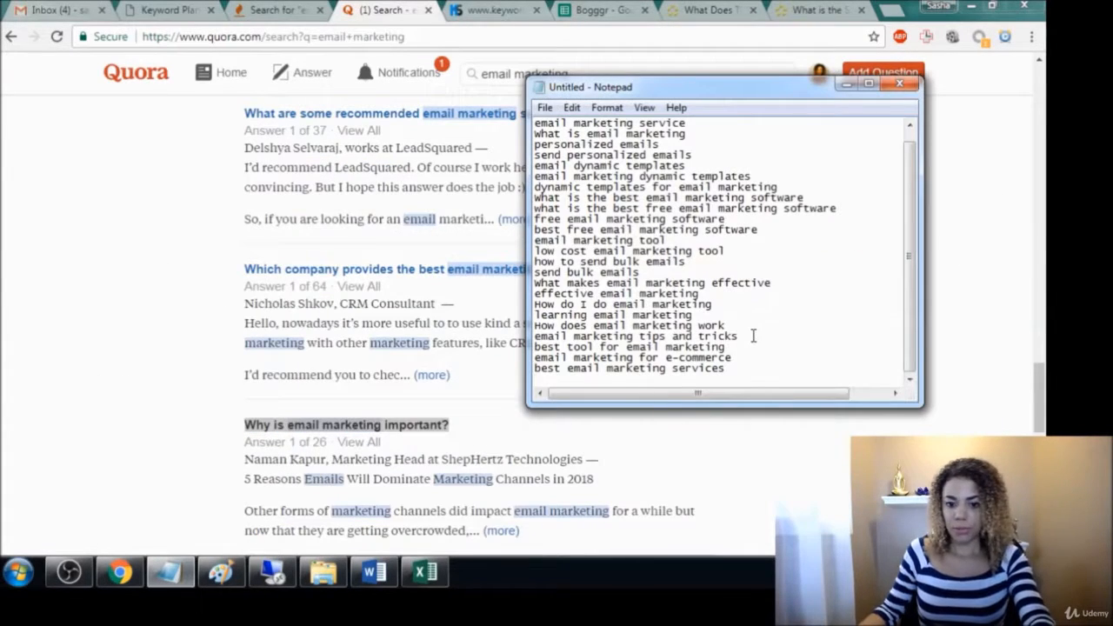
Add "Why is email marketing important" without a question mark at the end of the Notepad keyword list and review the list
type("why is email marketing important?")
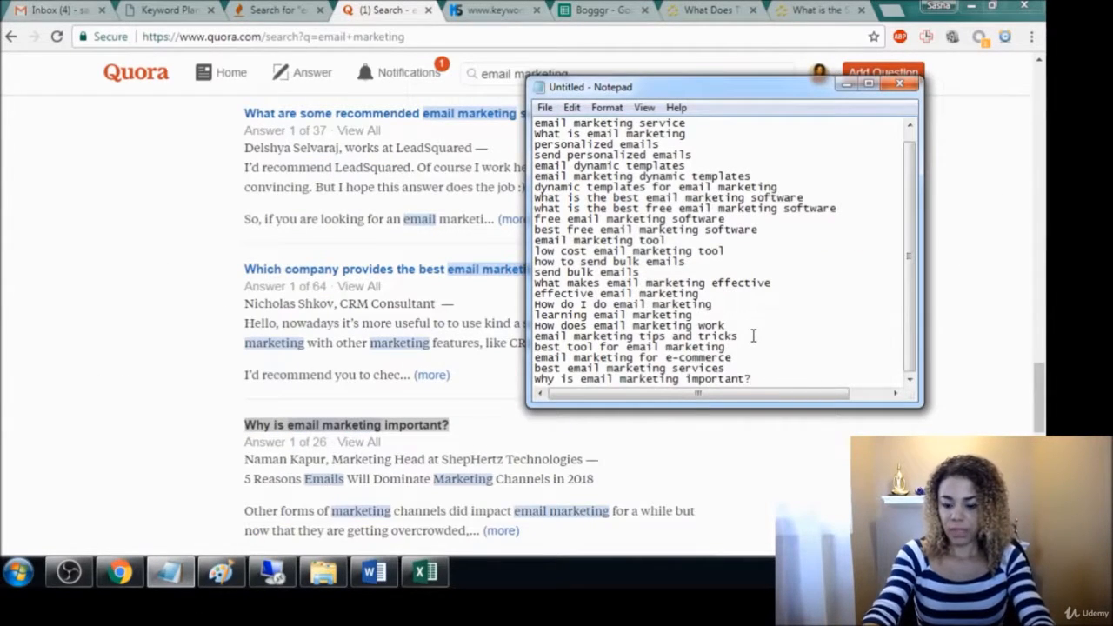
key("BackSpace")
key("Return")
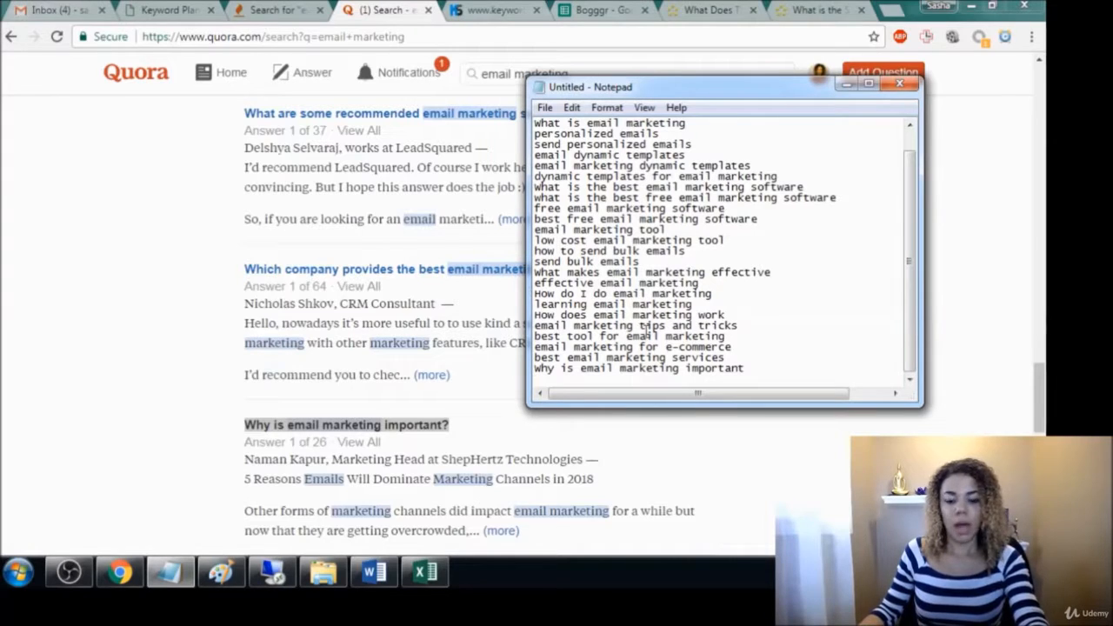
scroll(651, 299, "up", 1)
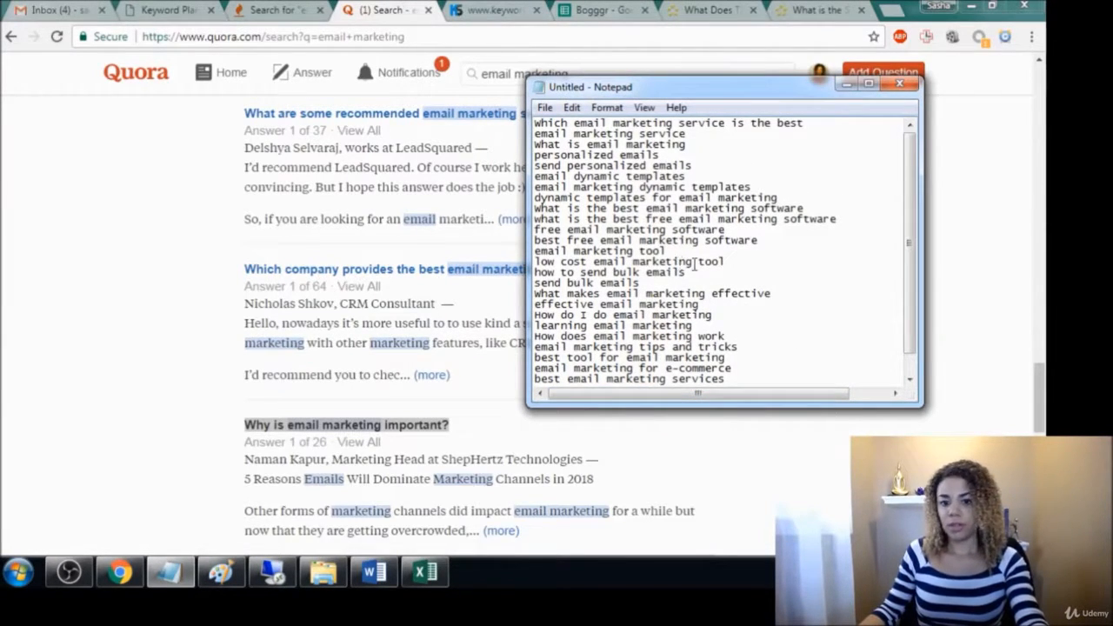
scroll(694, 262, "down", 1)
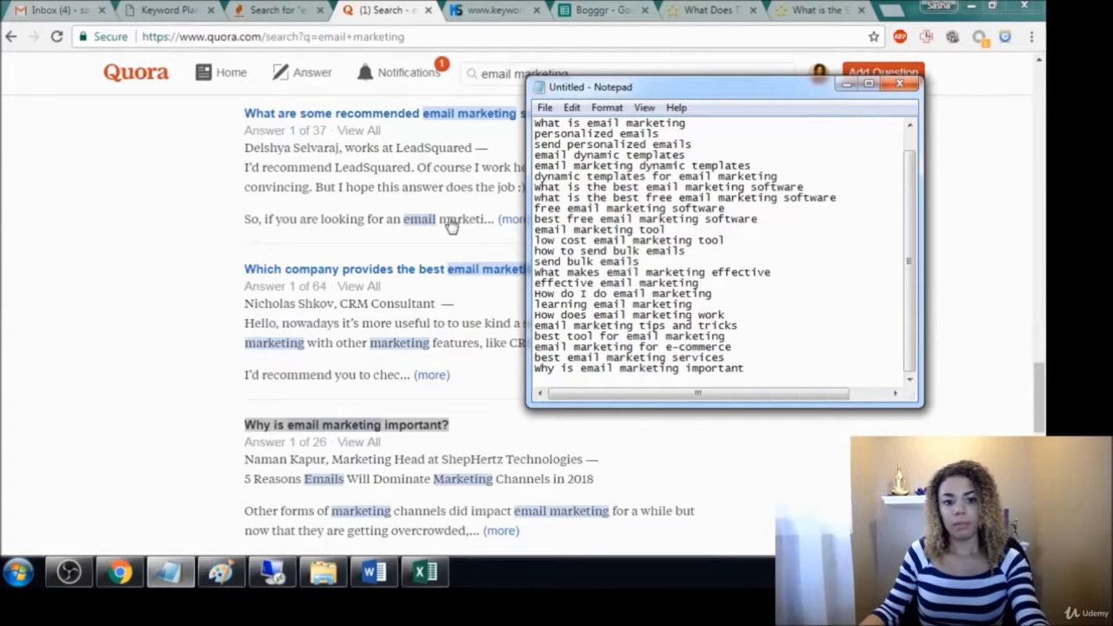
Copy the whole Notepad keyword list and paste it into the Keyword Planner sheet below the existing keywords, starting at B1014
left_click_drag(750, 368, 553, 121)
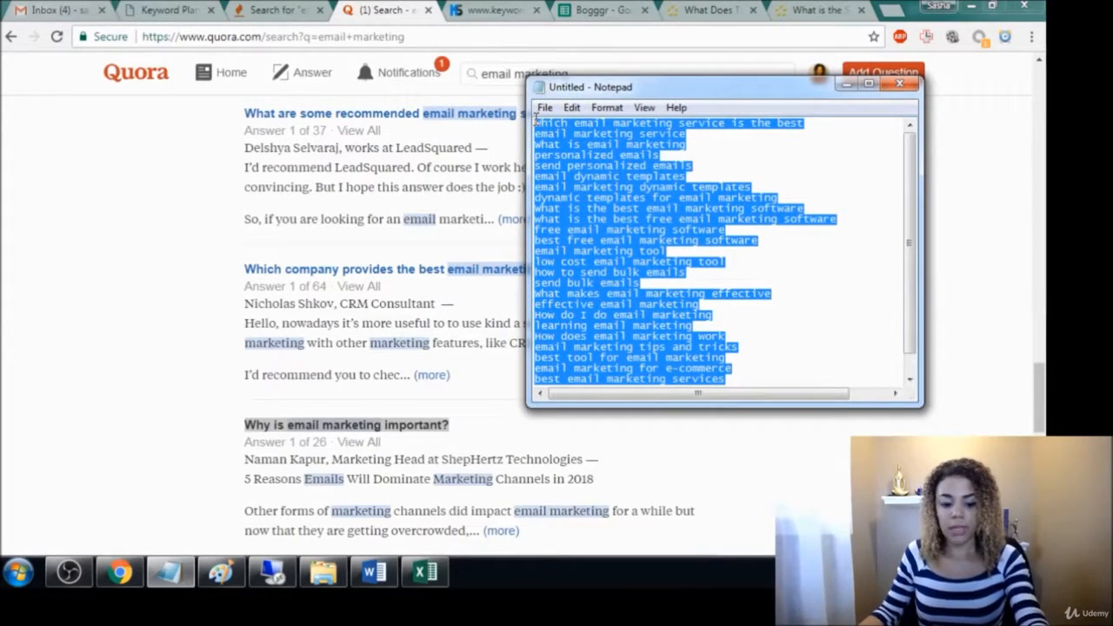
left_click(425, 572)
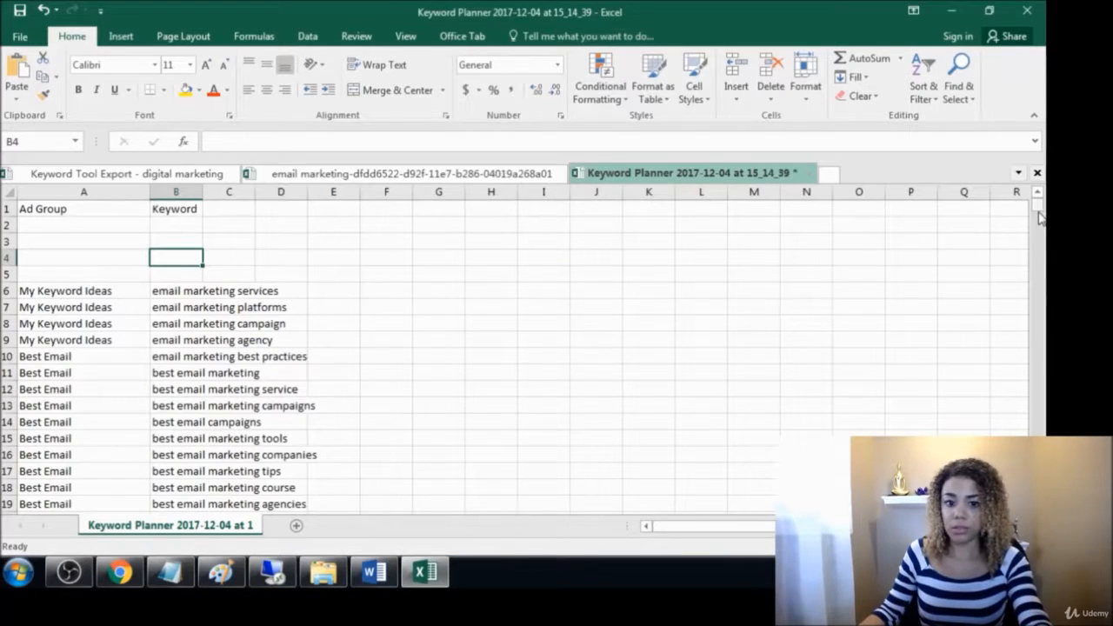
left_click_drag(1041, 211, 1040, 324)
scroll(299, 452, "down", 4)
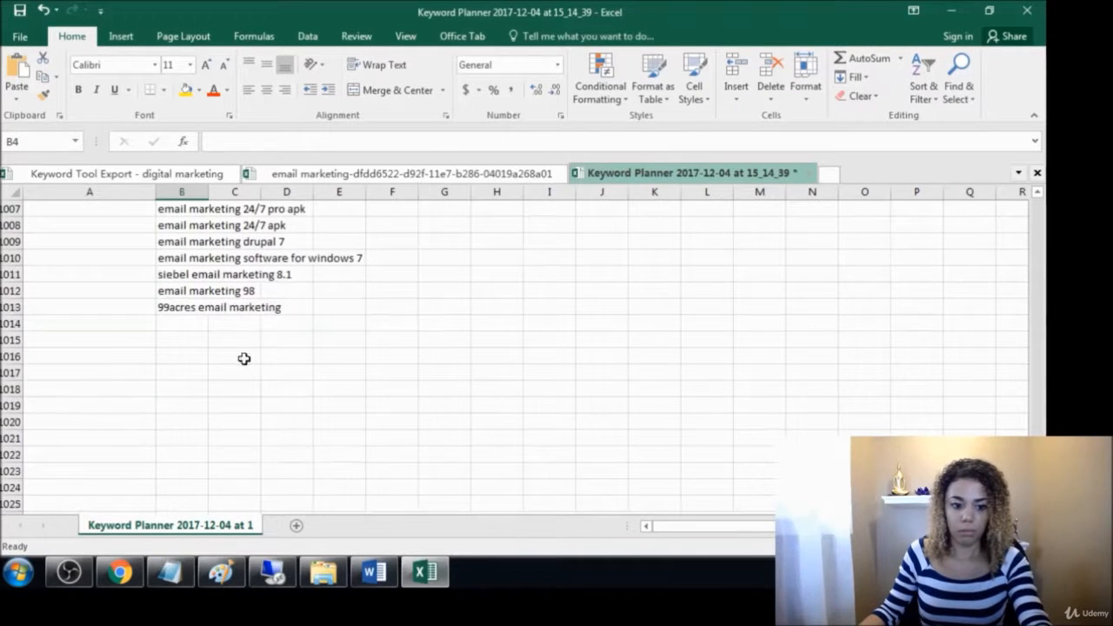
left_click(189, 326)
key("ctrl+v")
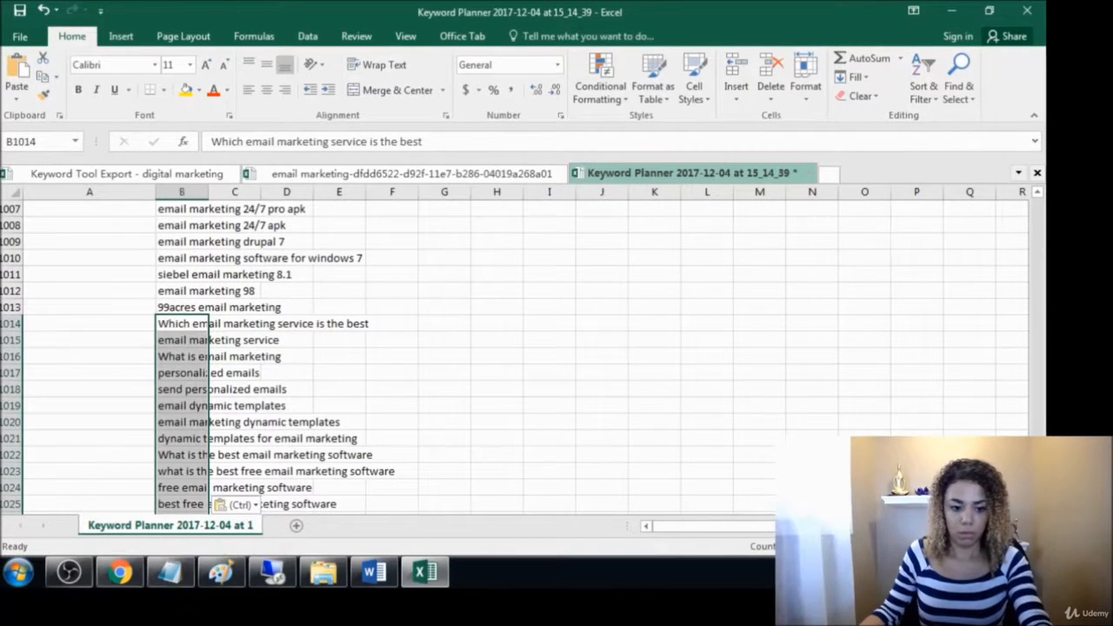
Copy the Quora question "Is email marketing dead in 2017?" and paste it into cell B1040 of the Keyword Planner sheet
left_click(120, 572)
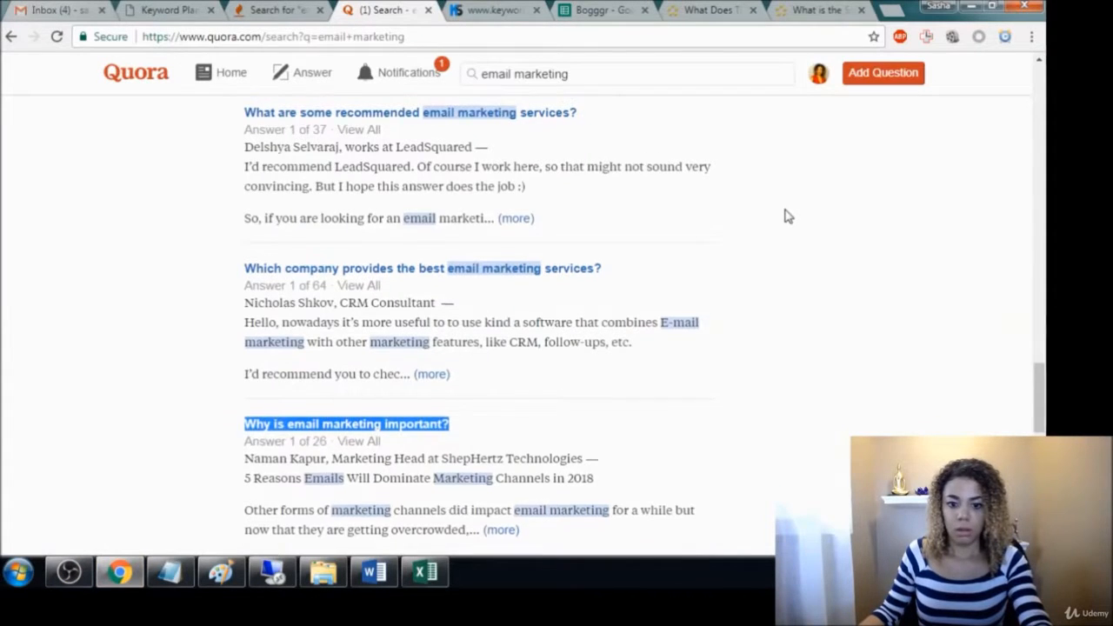
scroll(786, 214, "down", 4)
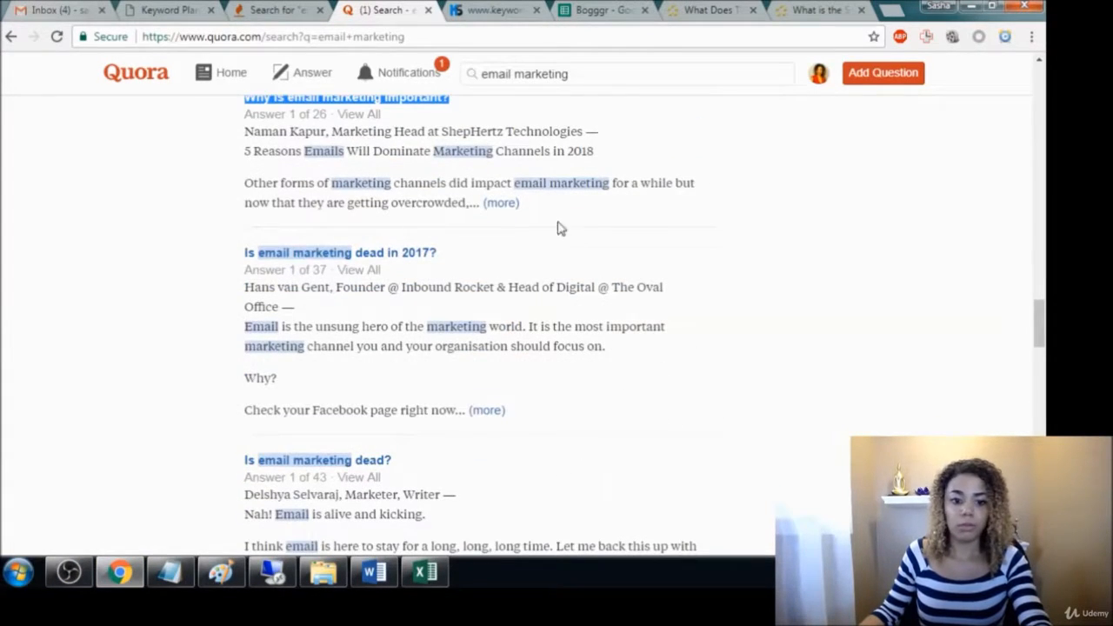
left_click_drag(439, 254, 246, 255)
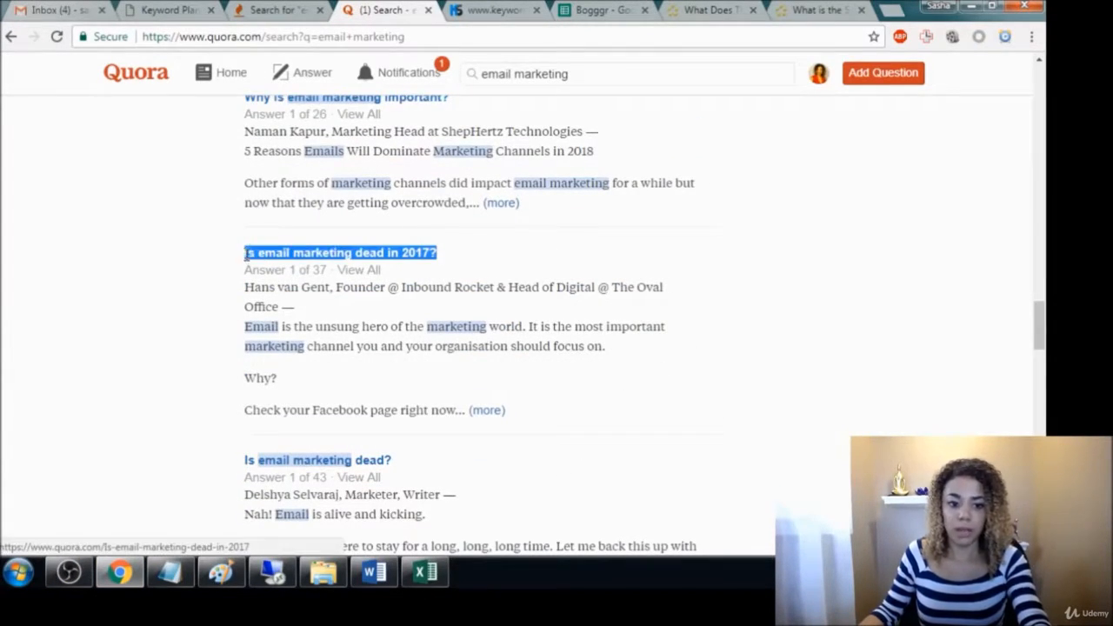
left_click(425, 576)
scroll(319, 452, "down", 8)
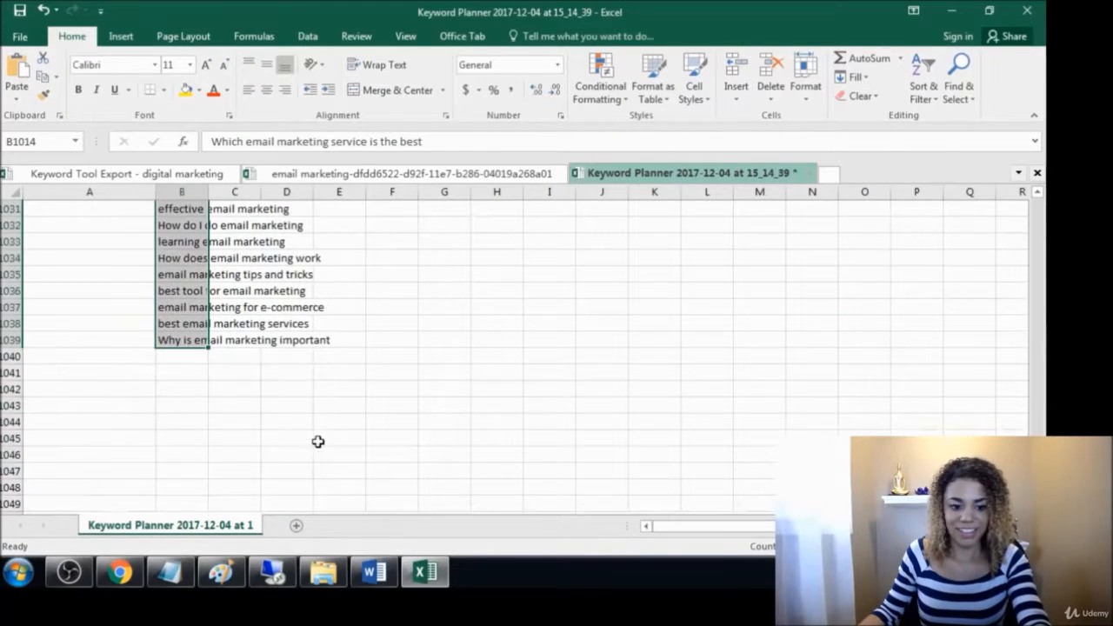
left_click(181, 356)
key("ctrl+v")
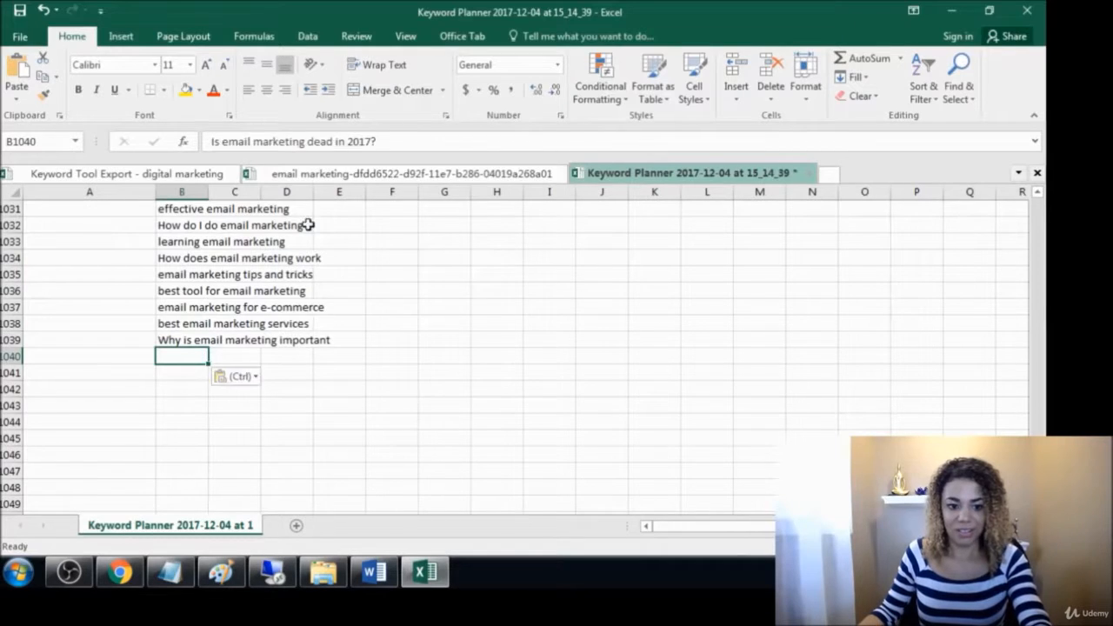
Copy "email marketing blog?" from the Quora results into B1041 and remove its question mark
key("alt+Tab")
left_click(425, 572)
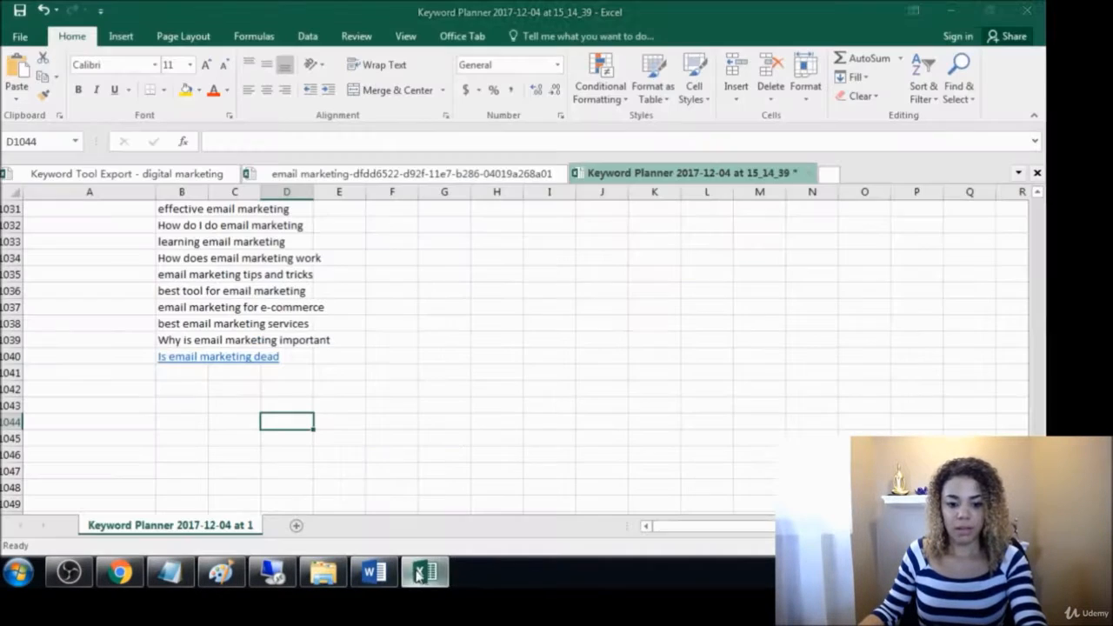
left_click(193, 372)
type("email marketing blog?")
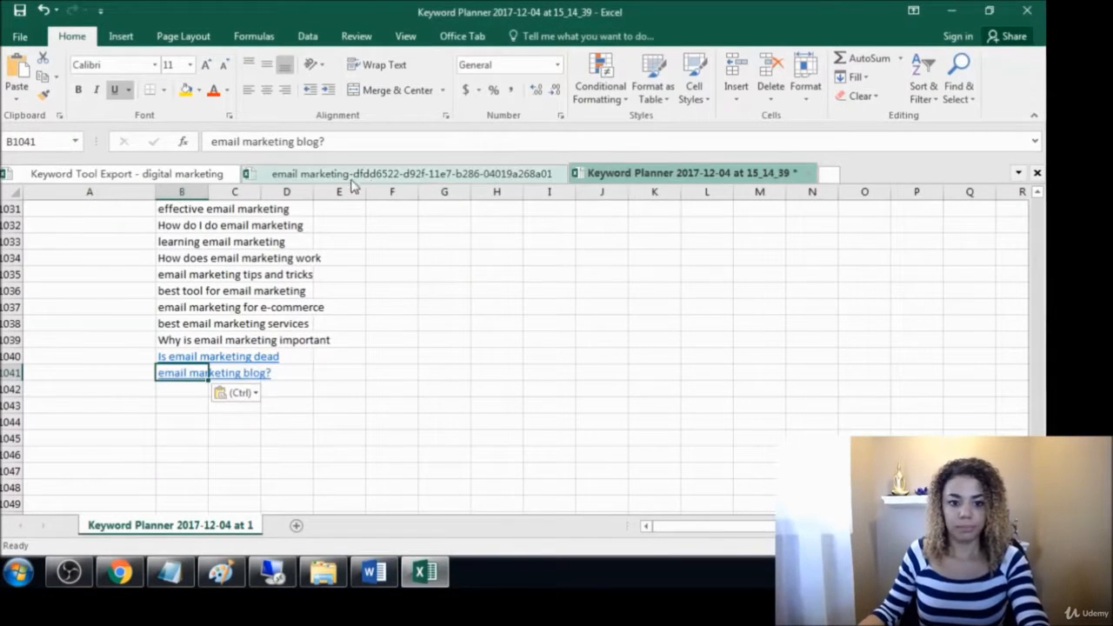
left_click(335, 141)
key("BackSpace")
left_click(308, 418)
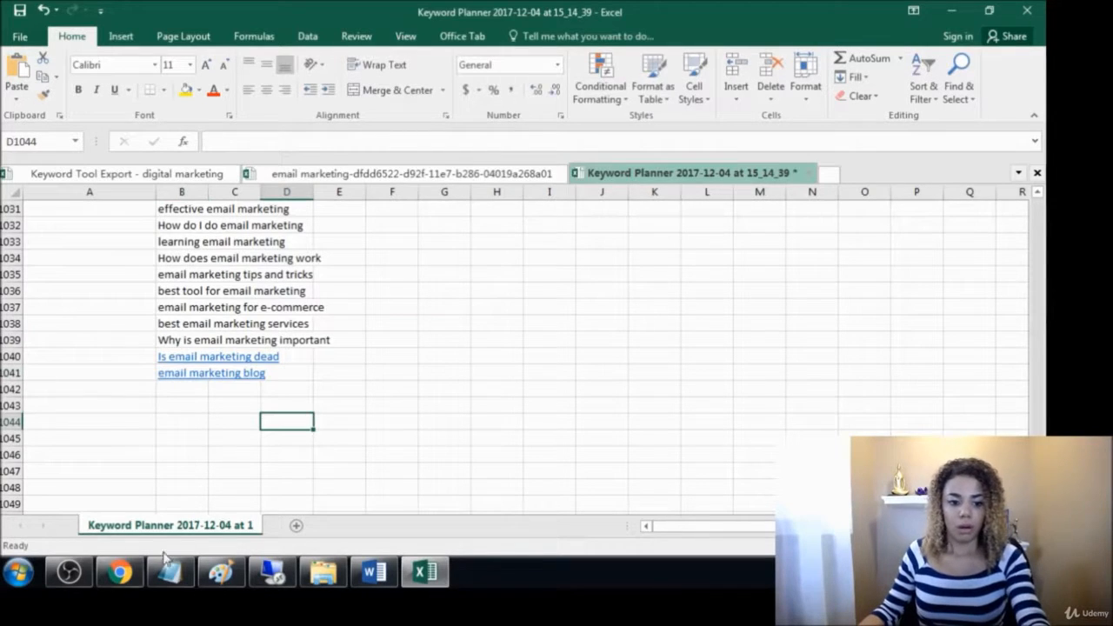
Close the Quora page in Chrome, export all Keyword Tool suggestions for "email marketing" as CSV and open the downloaded file
left_click(122, 574)
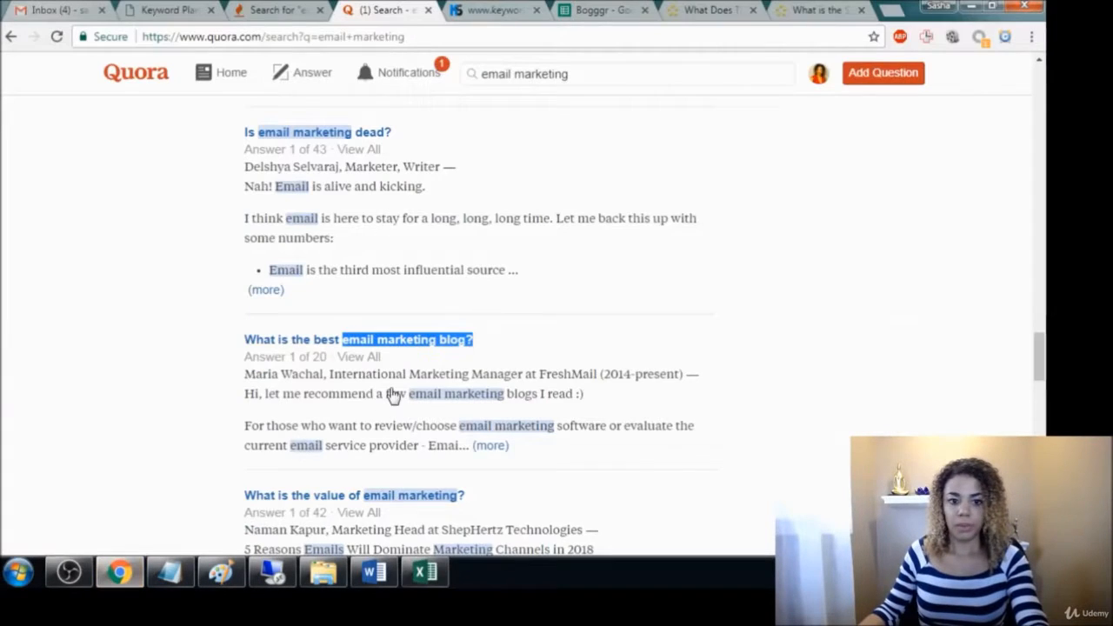
left_click(429, 12)
left_click(270, 10)
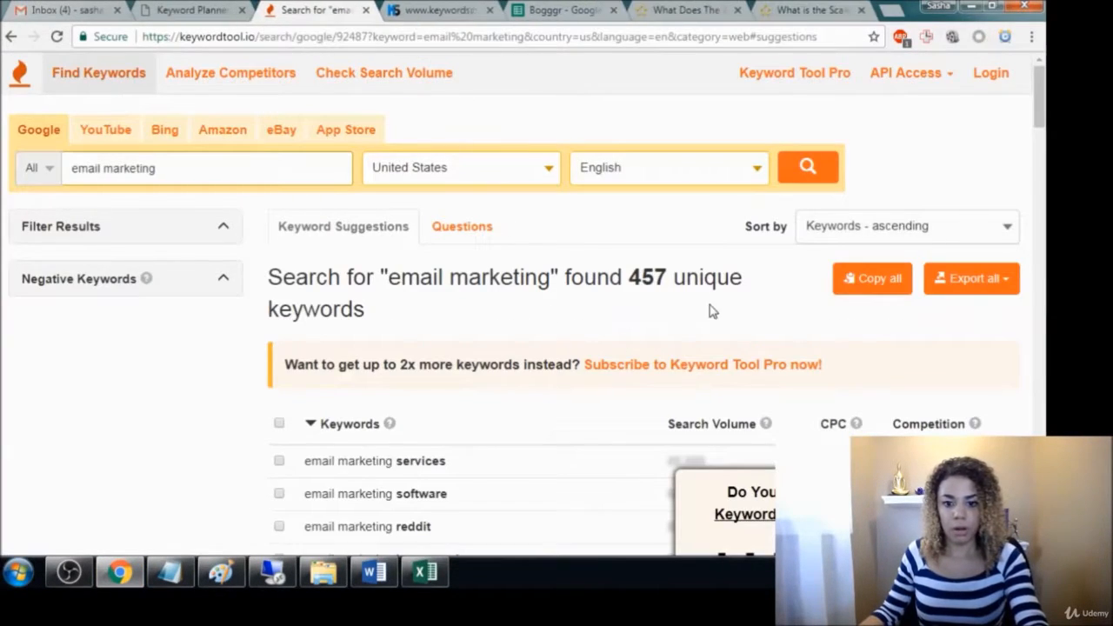
left_click(968, 283)
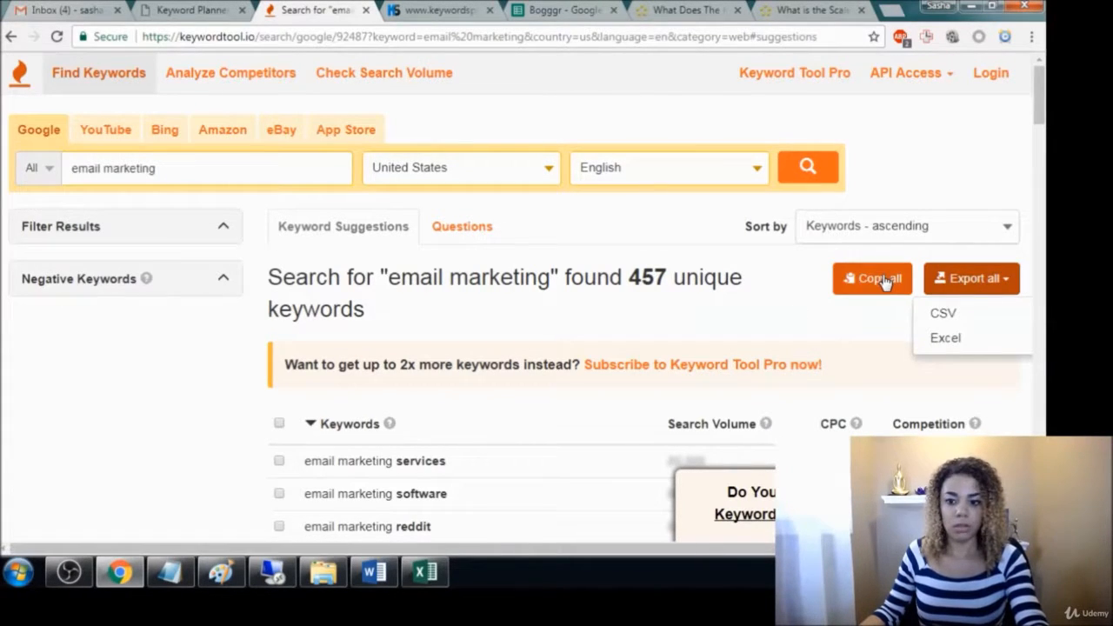
left_click(938, 316)
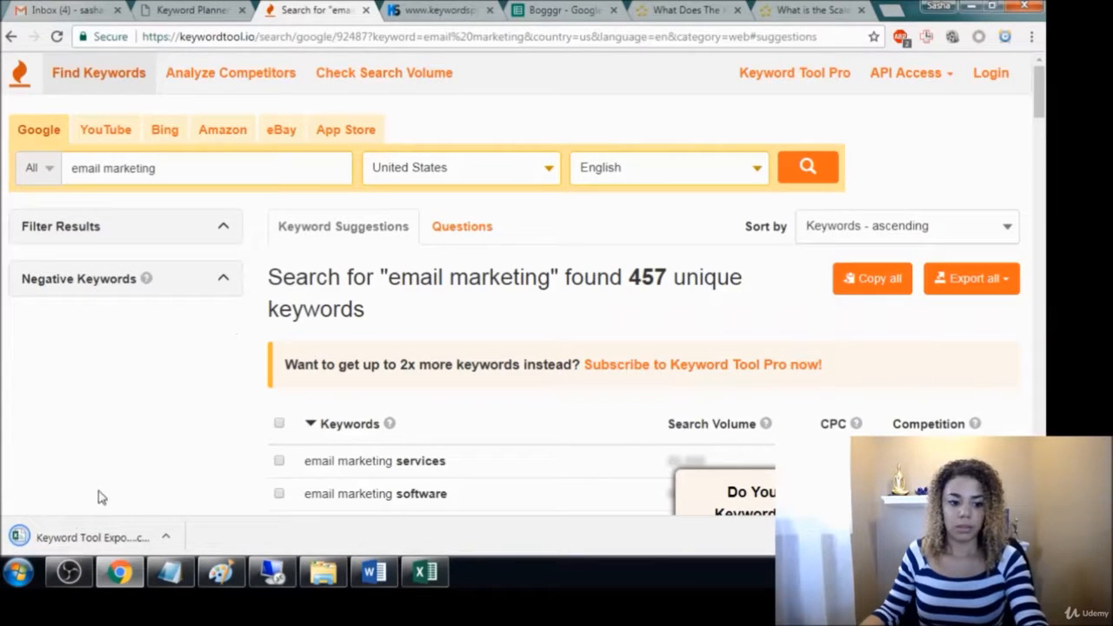
left_click(82, 534)
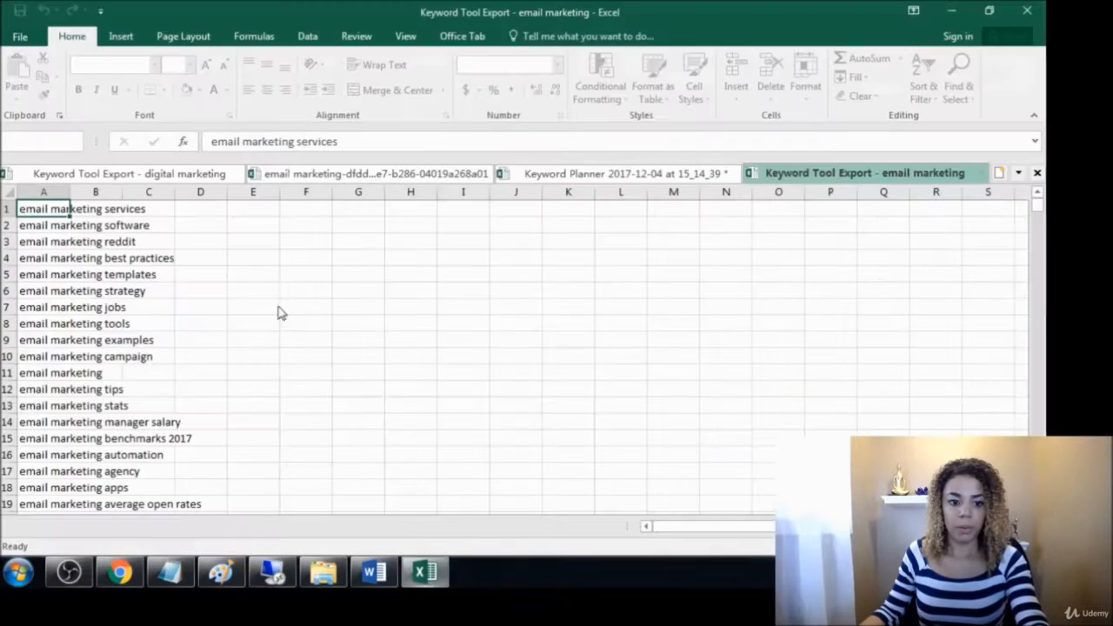
Copy the exported keywords in A1:A457, paste them into the Keyword Planner sheet starting at B1042, and return to the export workbook
left_click_drag(26, 209, 30, 454)
key("ctrl+c")
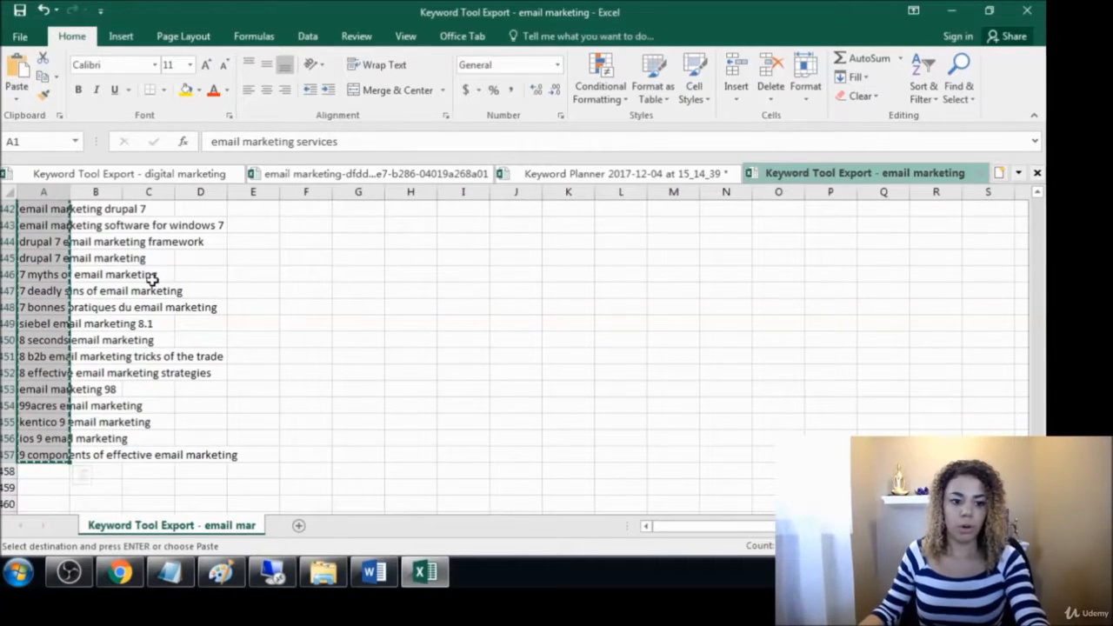
scroll(162, 331, "up", 2)
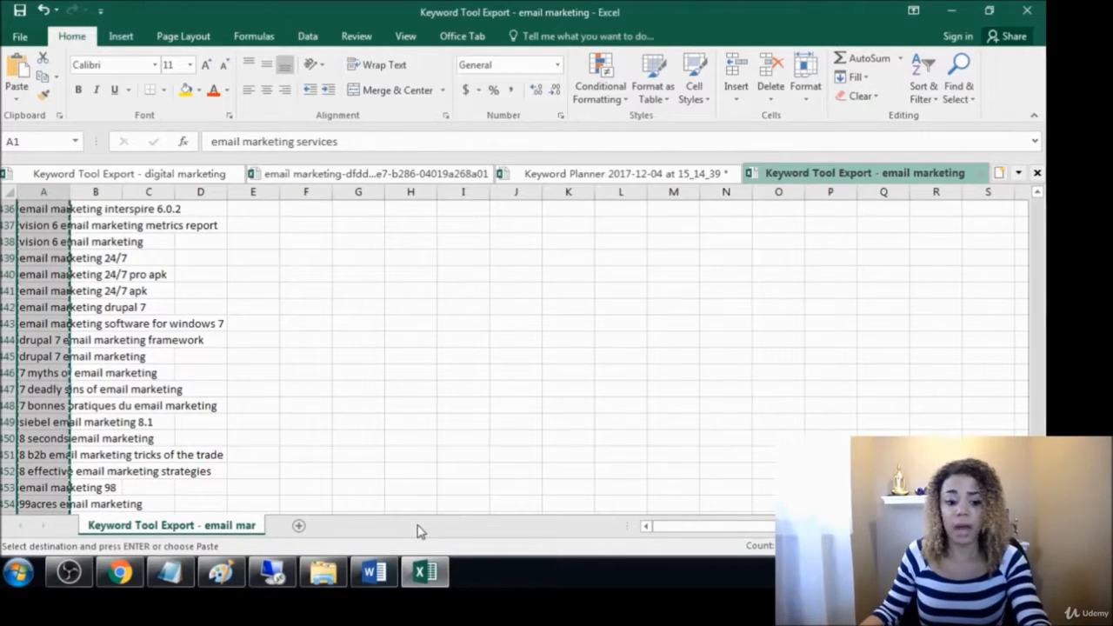
left_click(574, 173)
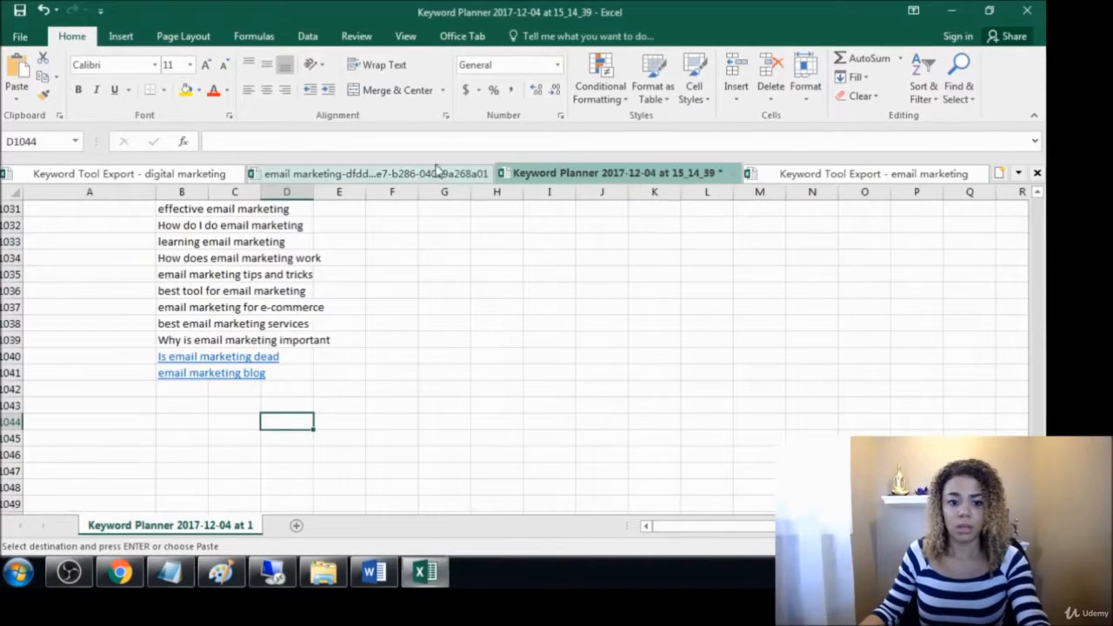
left_click(192, 389)
key("ctrl+v")
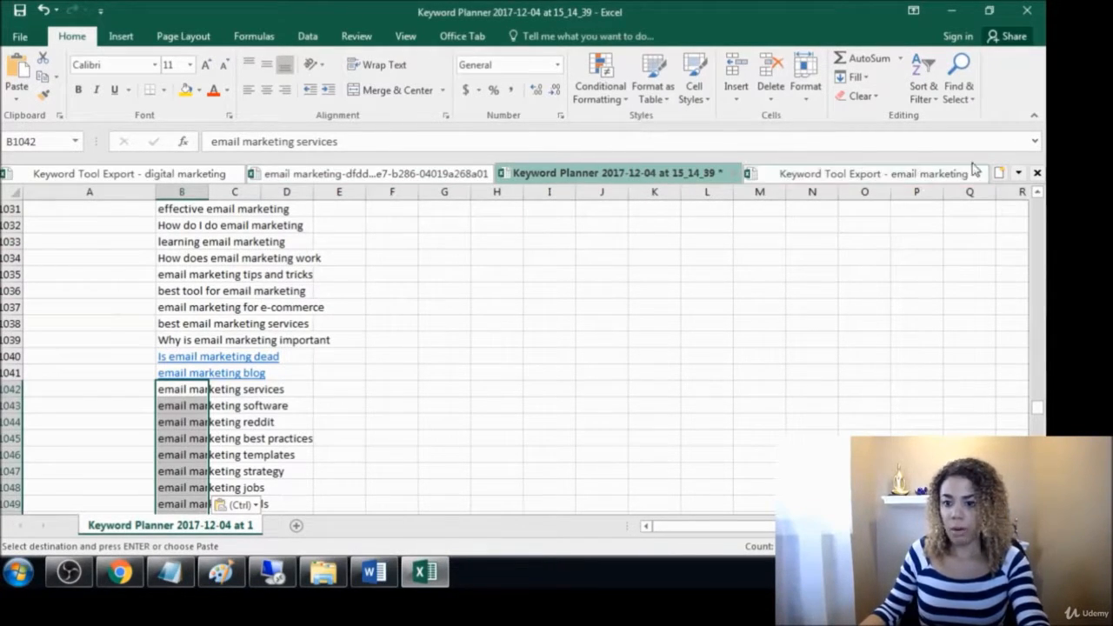
left_click(921, 175)
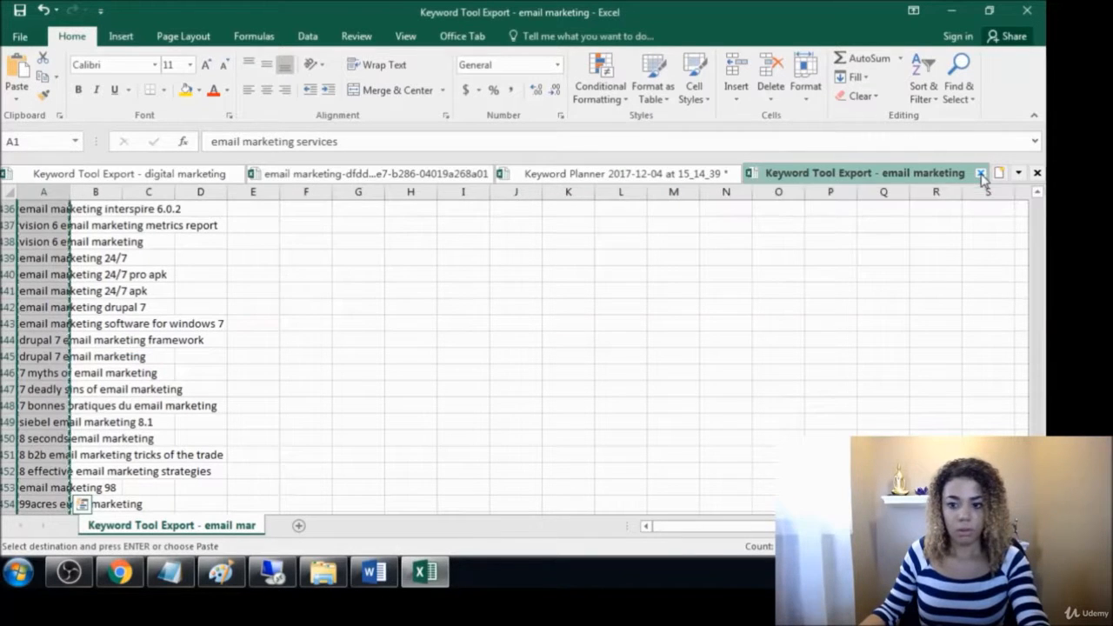
Close the Keyword Tool Export - email marketing workbook and look through the combined keyword list in column B of the Keyword Planner sheet
left_click(981, 173)
left_click(528, 338)
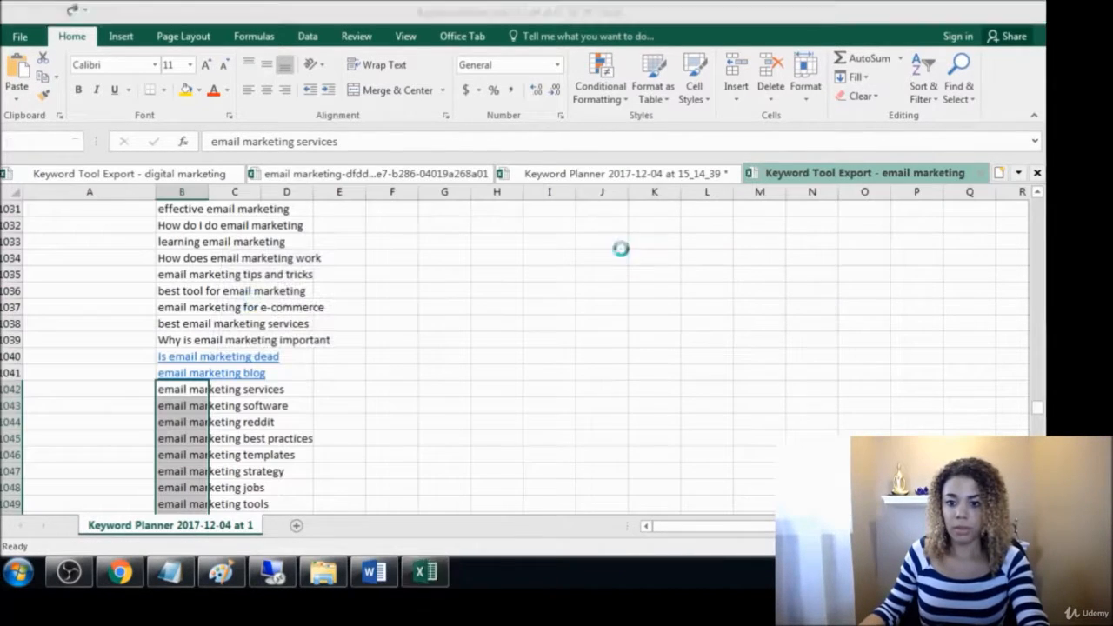
left_click(177, 191)
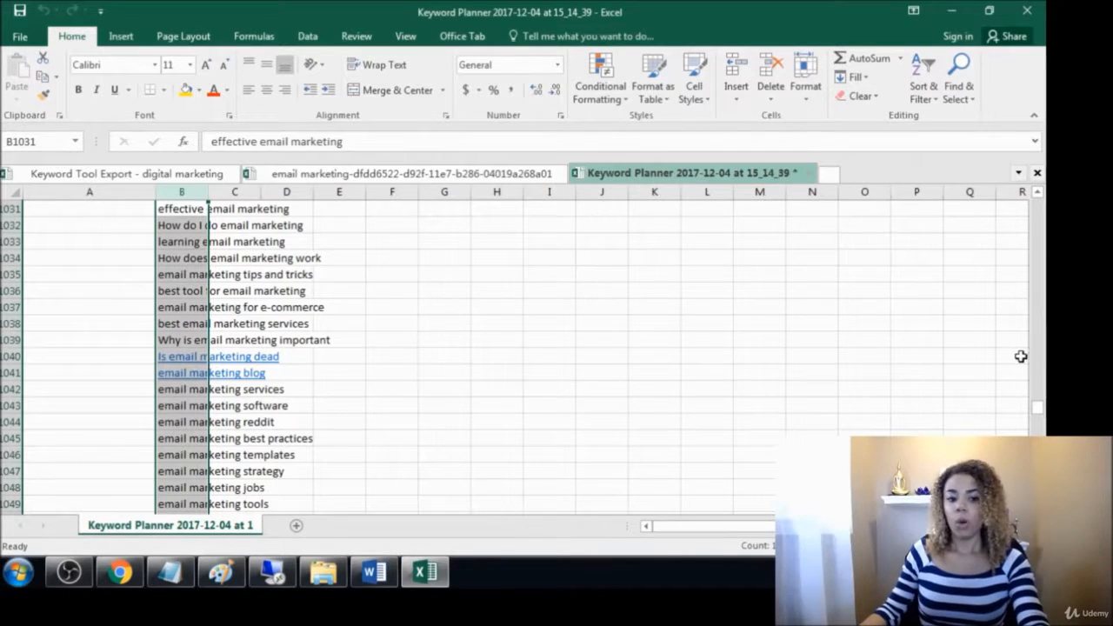
left_click_drag(1036, 402, 1035, 415)
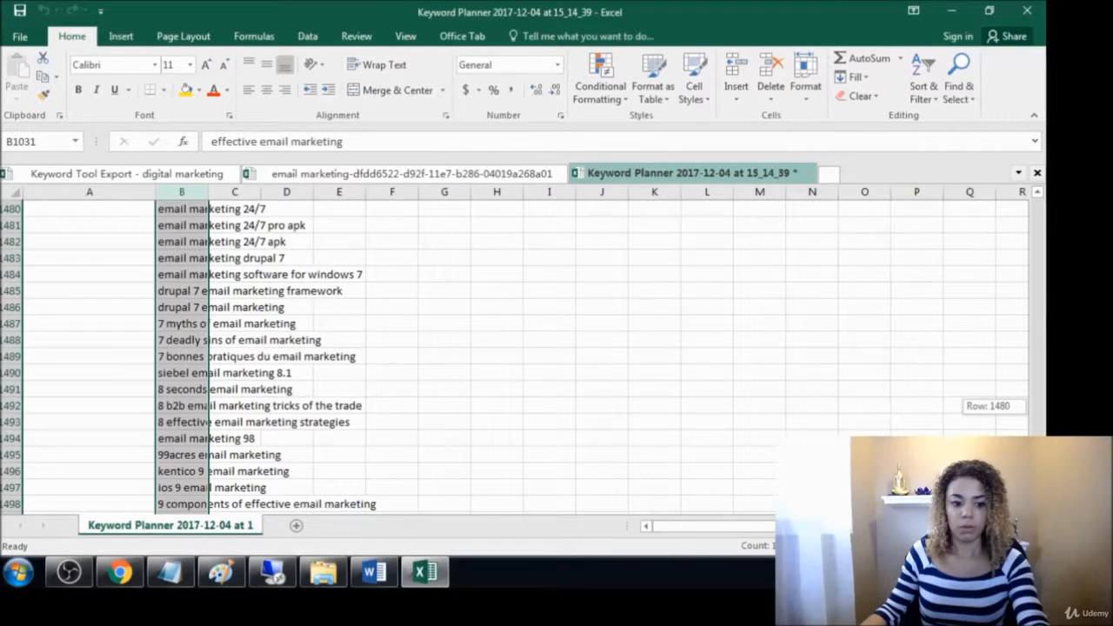
left_click_drag(1036, 489, 1036, 200)
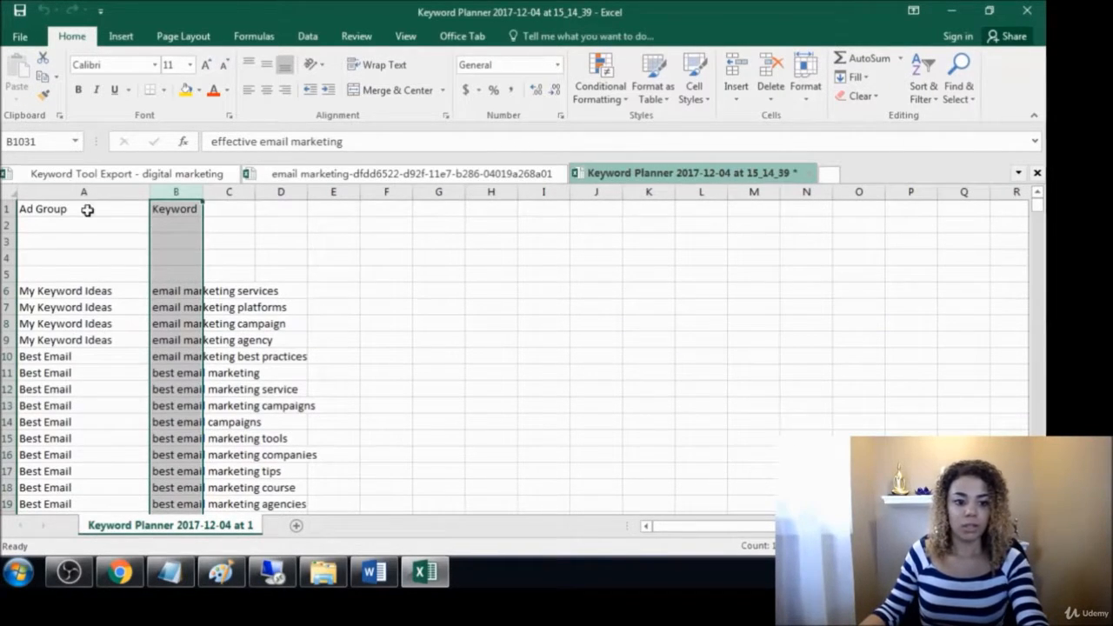
Delete the Ad Group column and the first five rows, including the Keyword header and the blank rows, from the Keyword Planner sheet
left_click(56, 188)
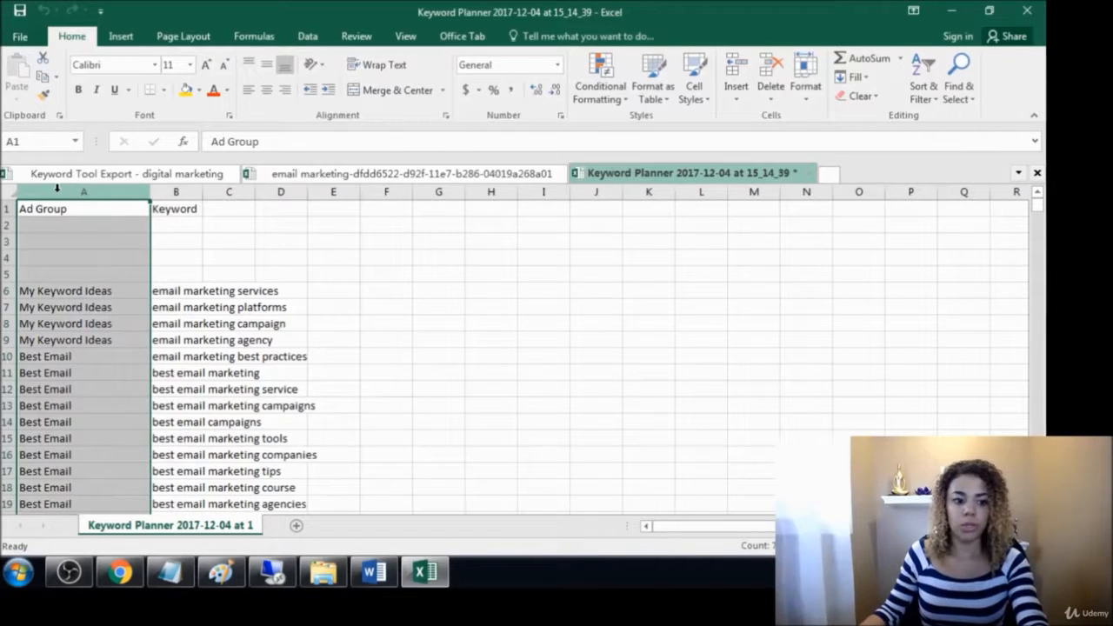
right_click(56, 188)
left_click(107, 323)
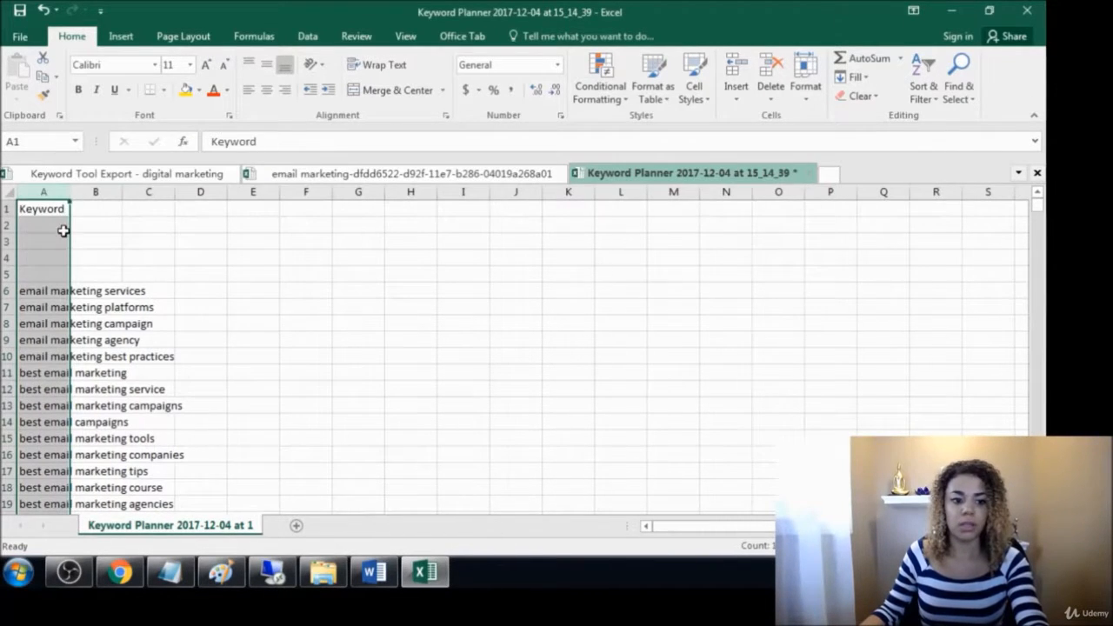
left_click_drag(7, 209, 5, 275)
right_click(4, 277)
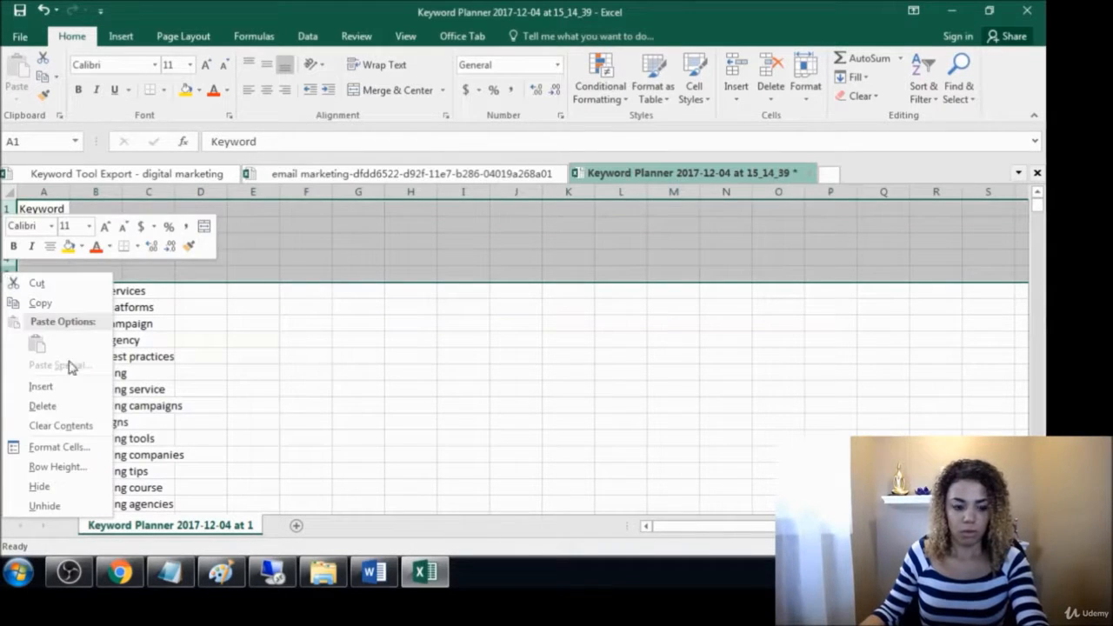
left_click(61, 407)
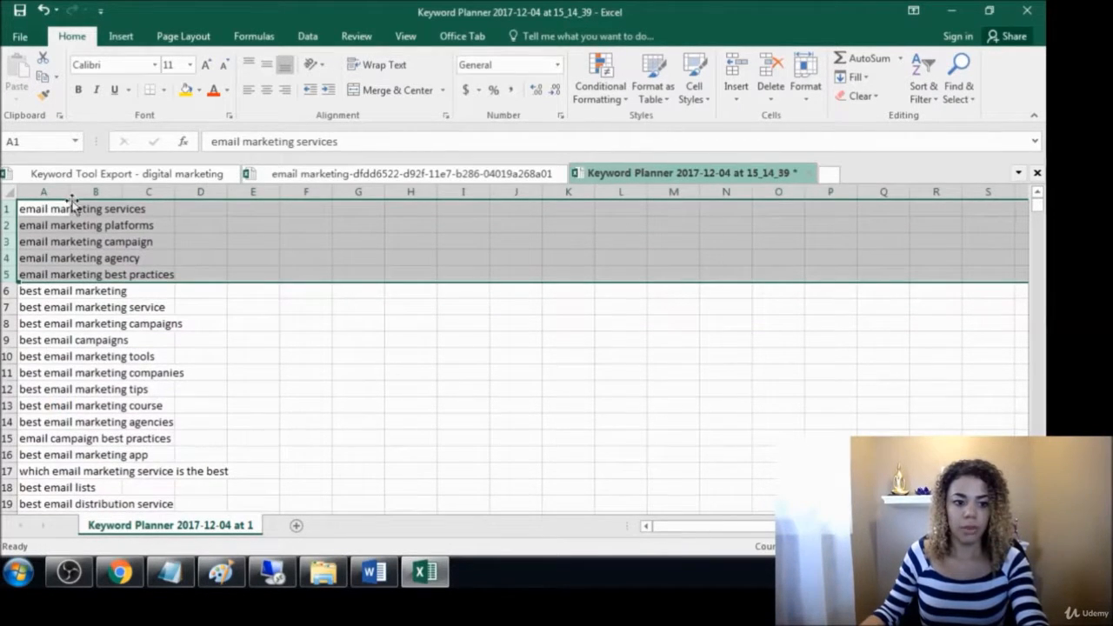
Widen column A to fit the keywords and remove the duplicate values from it, treating the data as having no headers
left_click(44, 191)
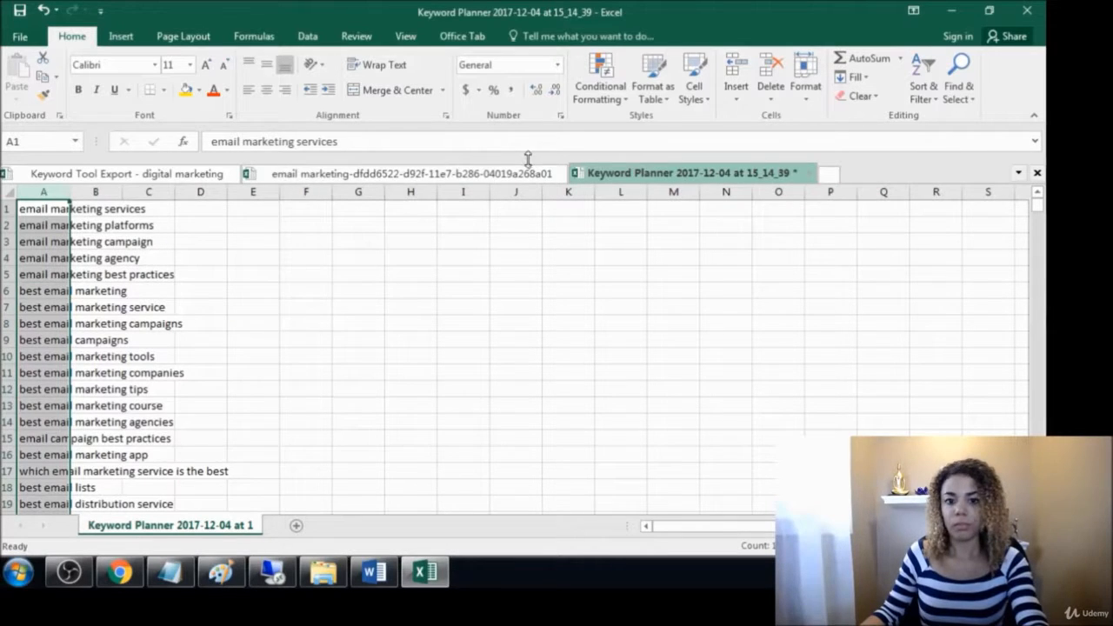
left_click_drag(68, 187, 300, 190)
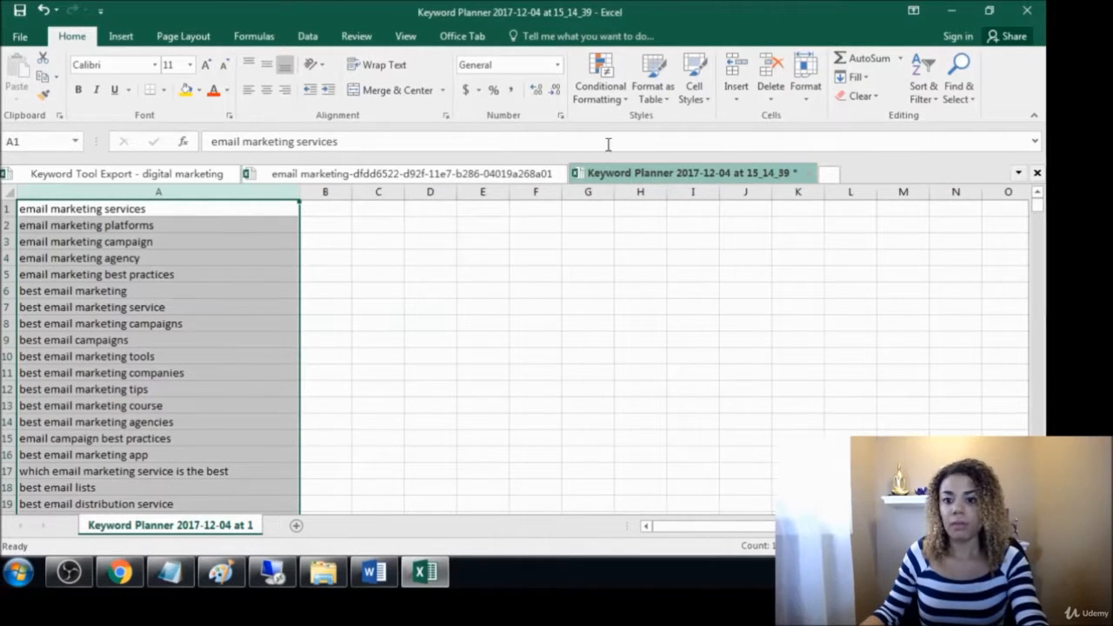
left_click(308, 37)
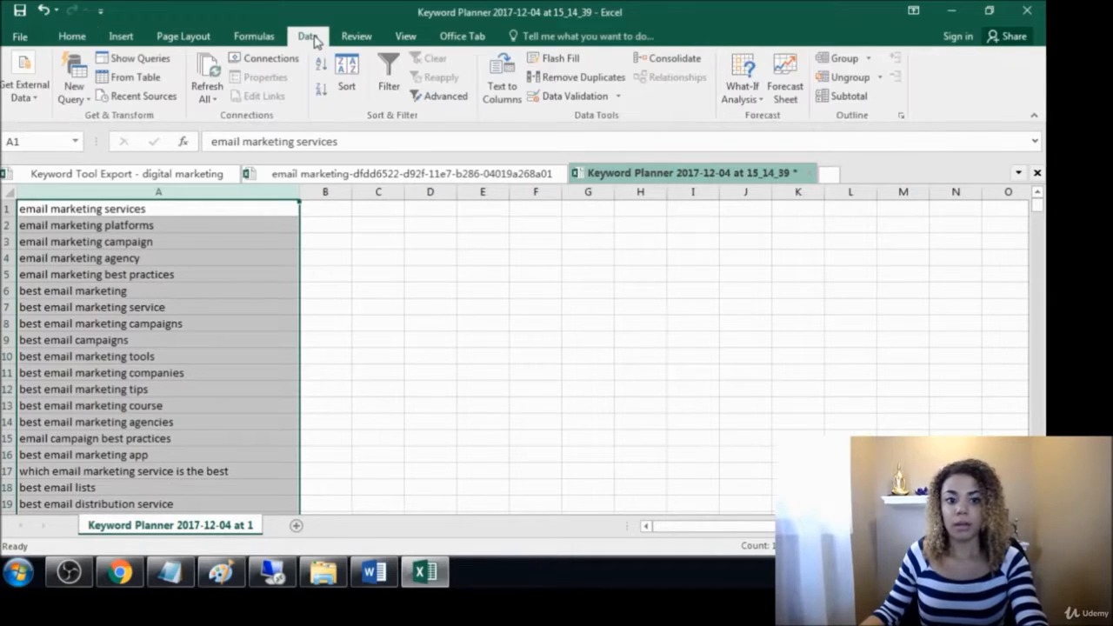
left_click(561, 78)
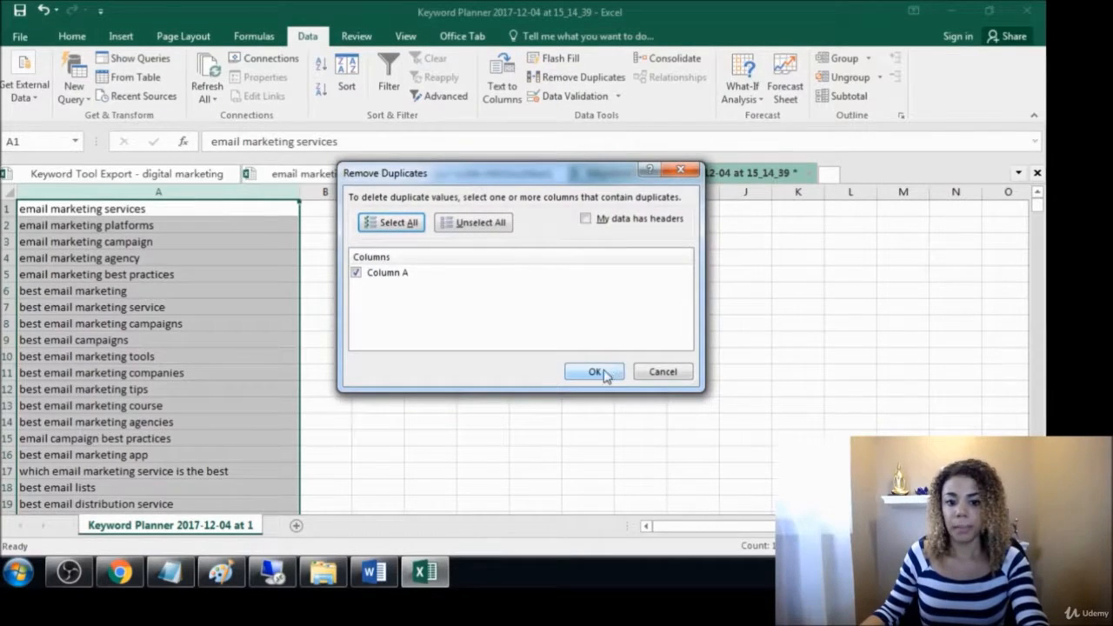
left_click(600, 372)
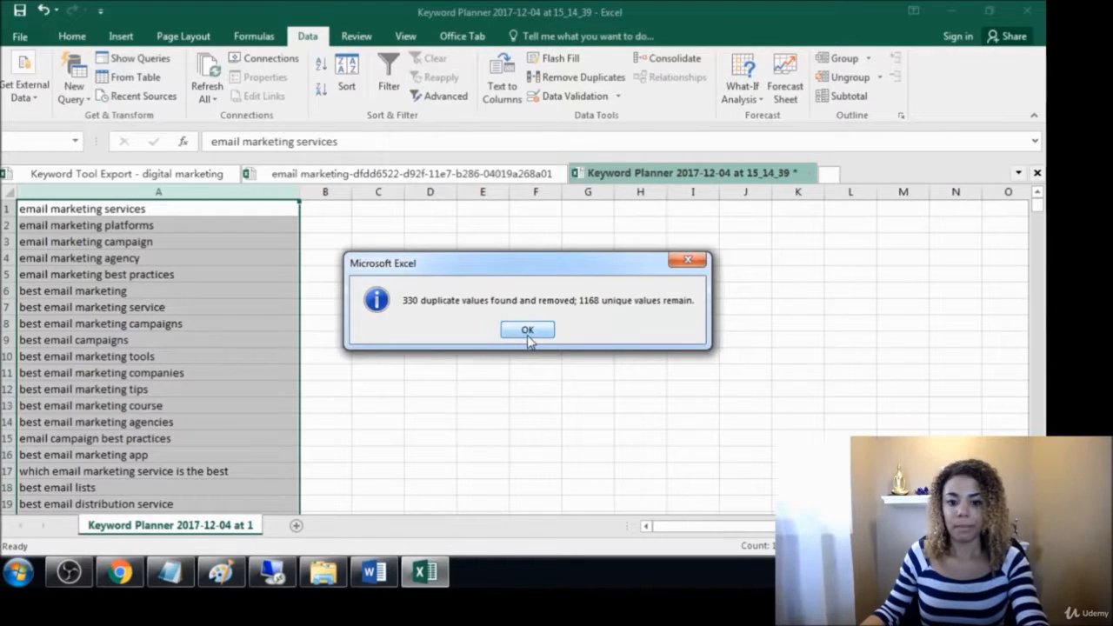
left_click(527, 331)
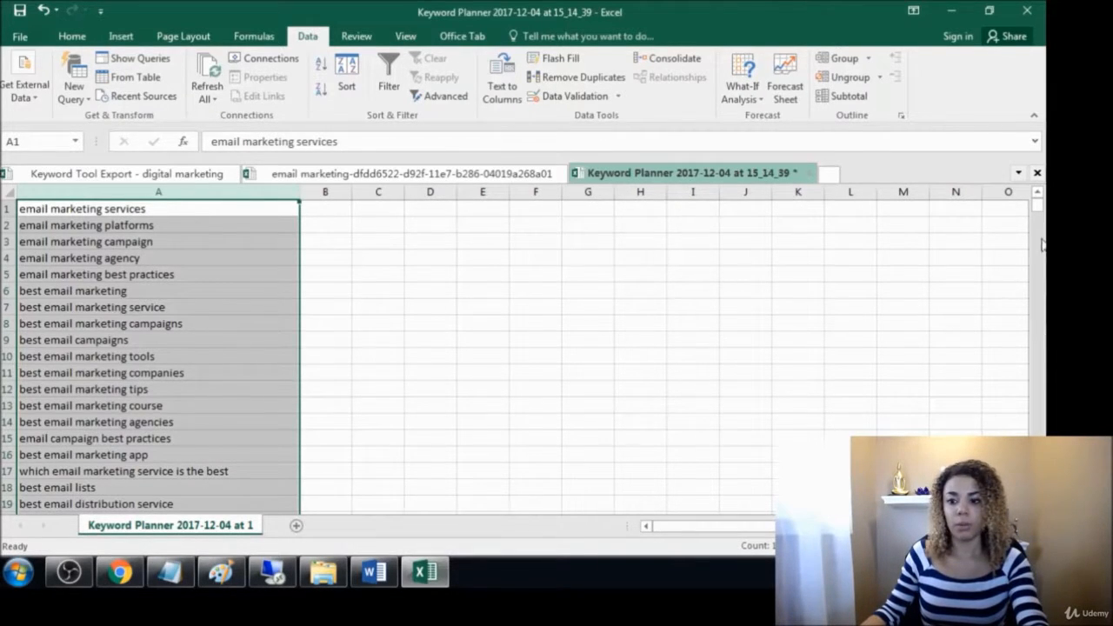
mouse_move(1040, 209)
left_mouse_down()
mouse_move(1027, 275)
mouse_move(1044, 426)
mouse_move(1039, 207)
left_mouse_up()
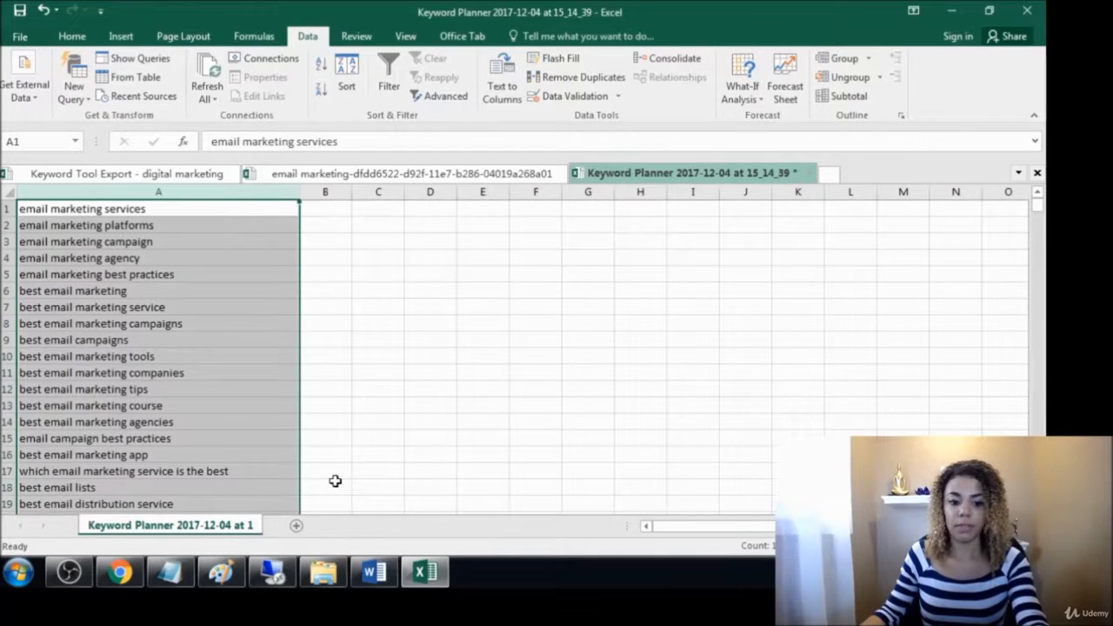
Switch to Long Tail Platinum in the Remote Desktop session and export its keyword list to the remote desktop as "digital marketing"
left_click(275, 576)
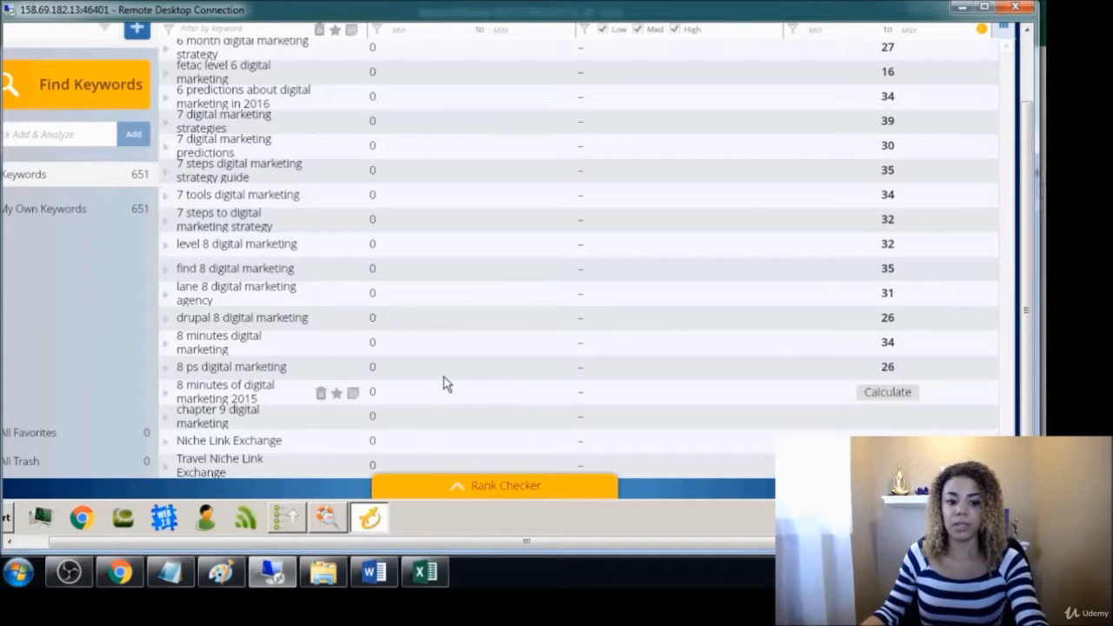
left_click_drag(1026, 442, 1004, 320)
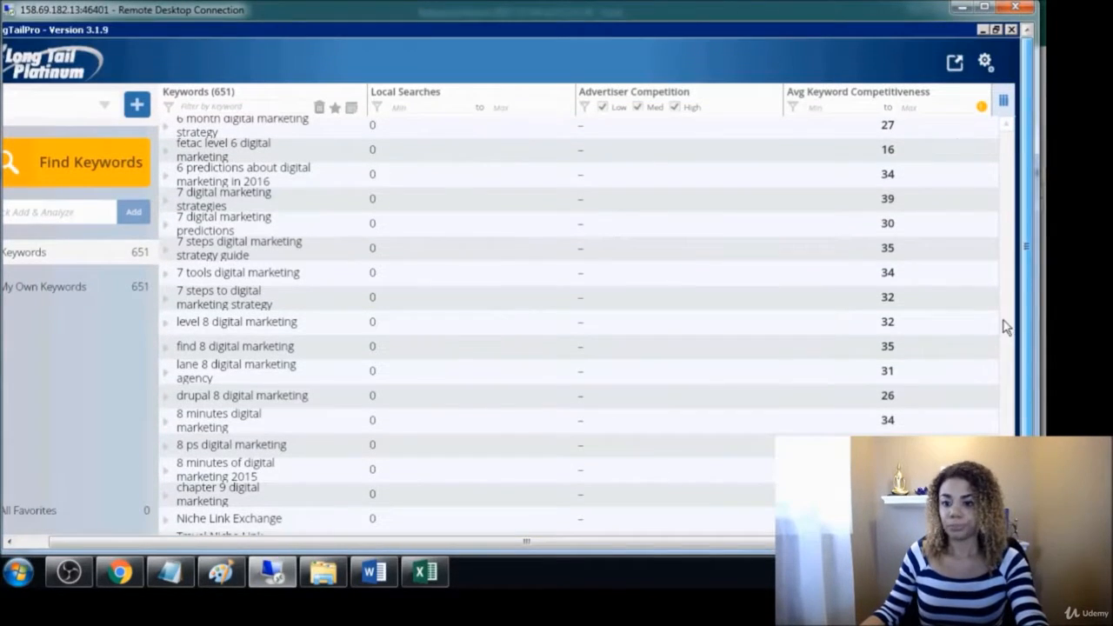
left_click(956, 69)
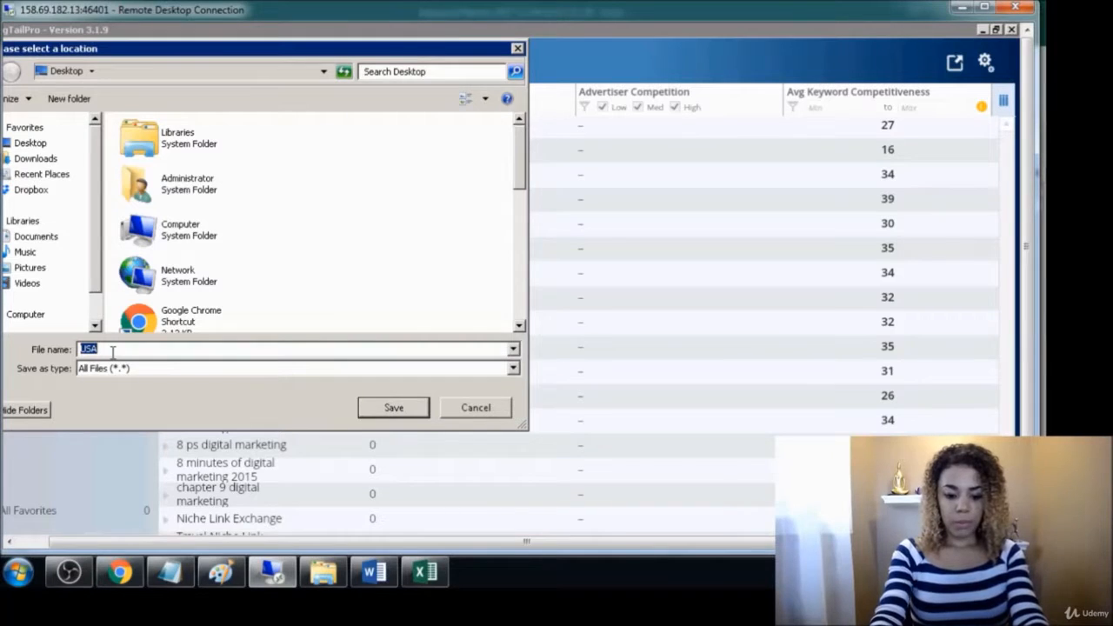
type("digital marketing")
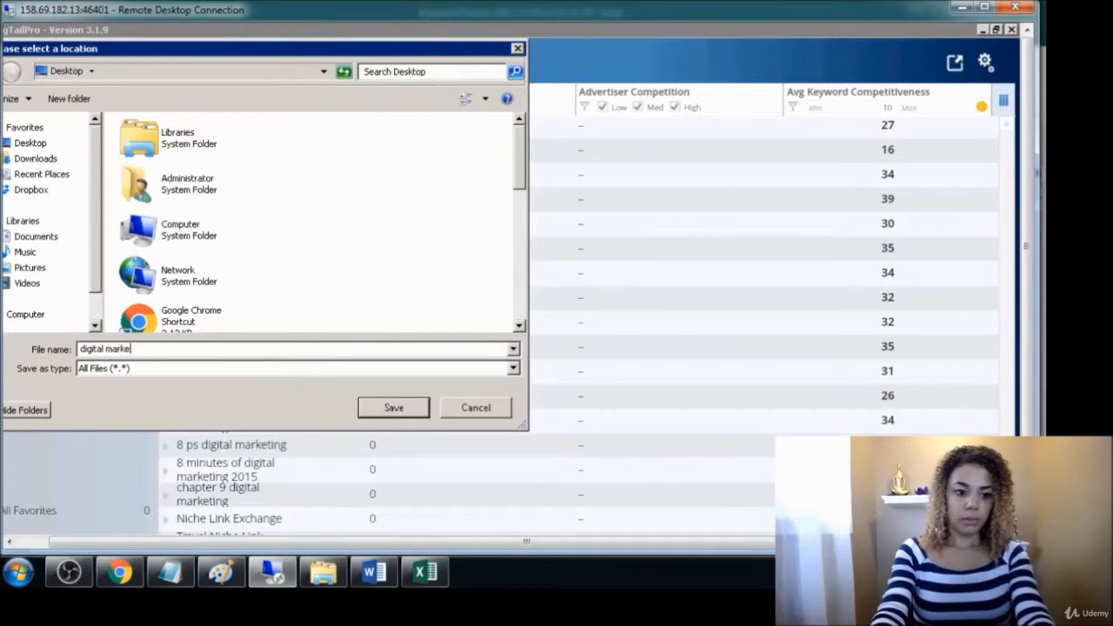
left_click(31, 145)
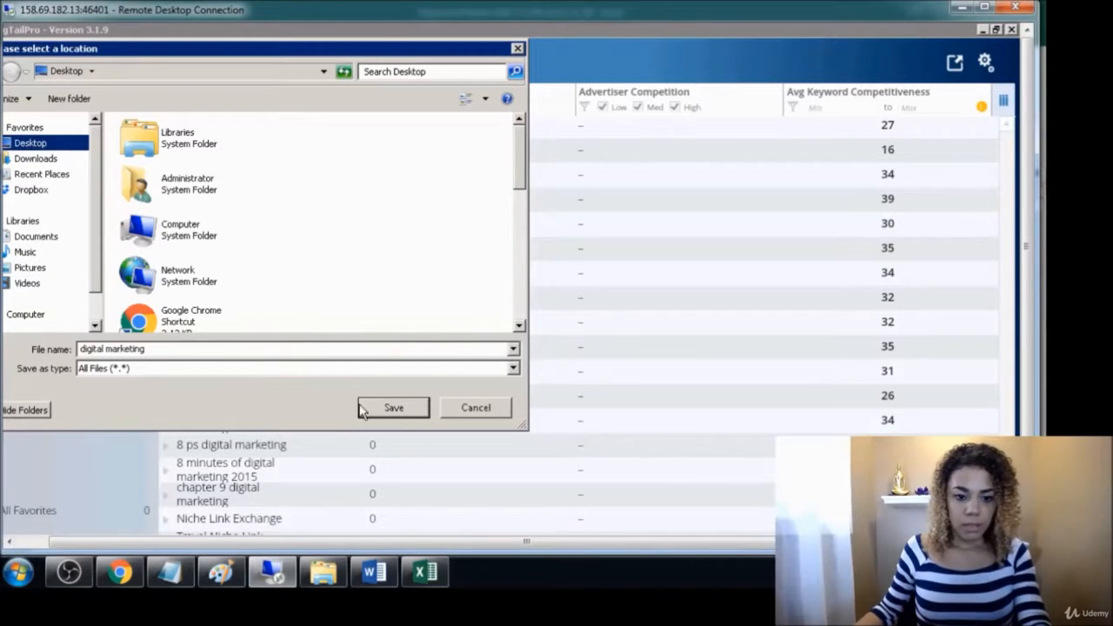
left_click(393, 408)
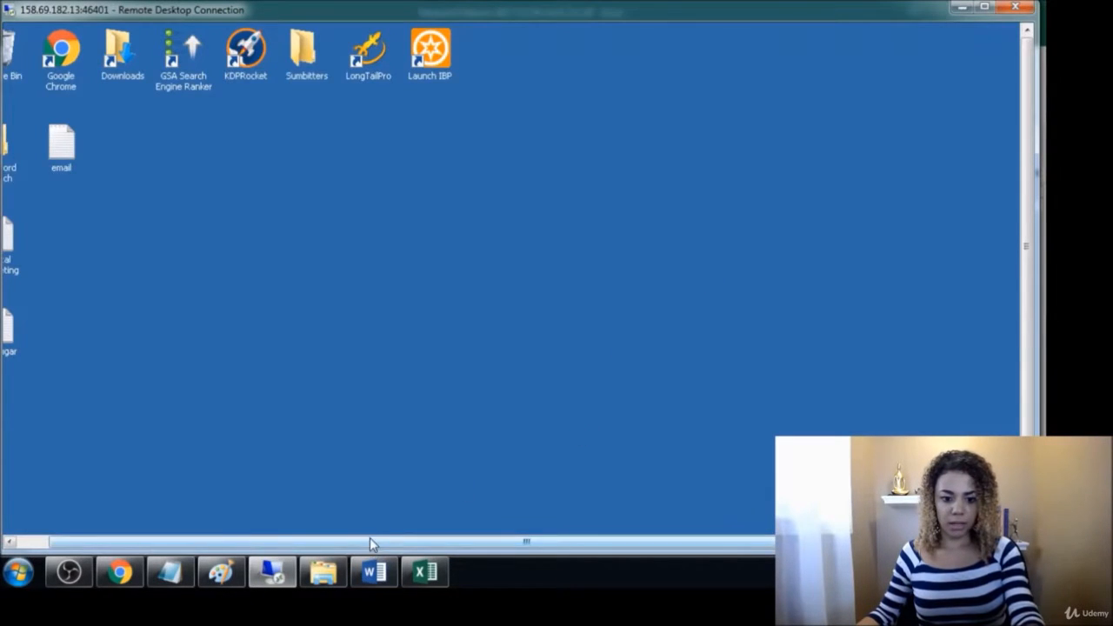
Copy the exported digital marketing file from the remote computer's desktop
left_click_drag(371, 540, 223, 529)
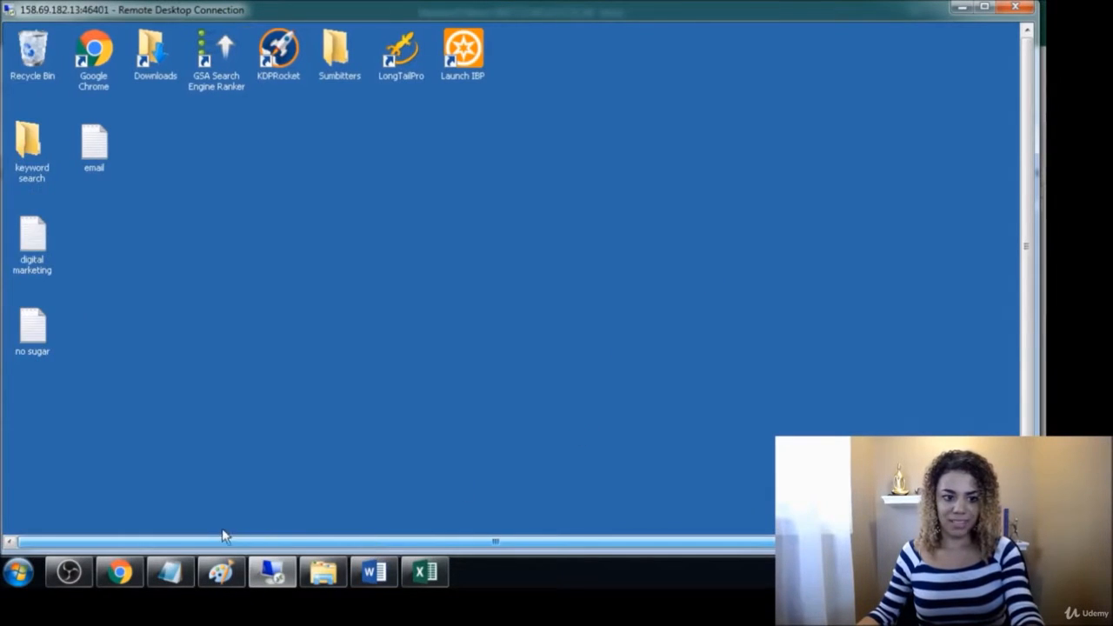
left_click(23, 244)
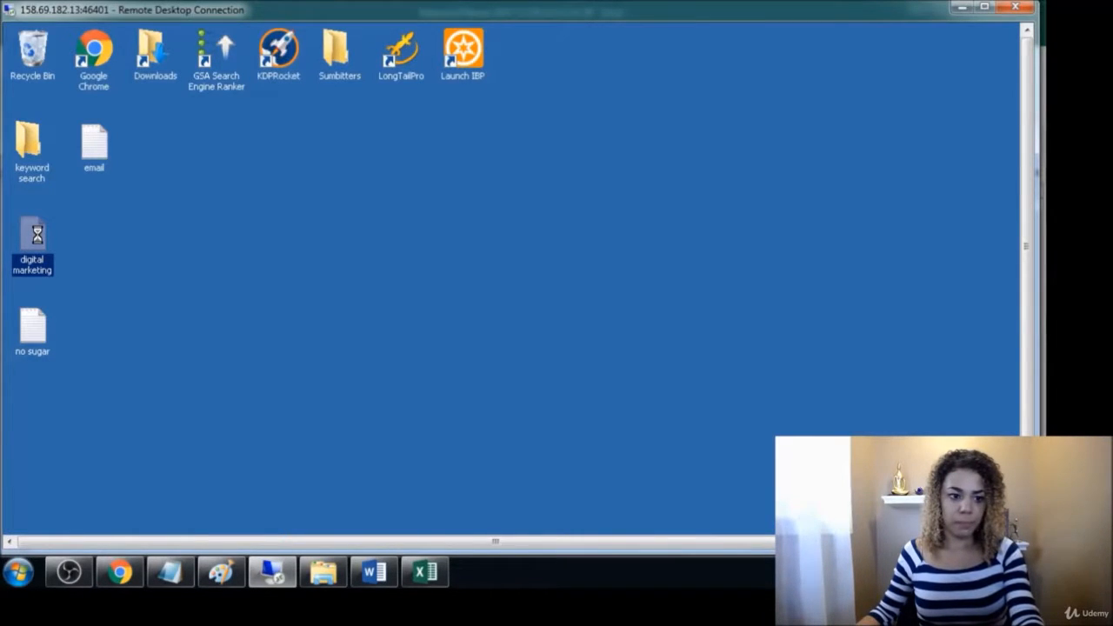
right_click(37, 236)
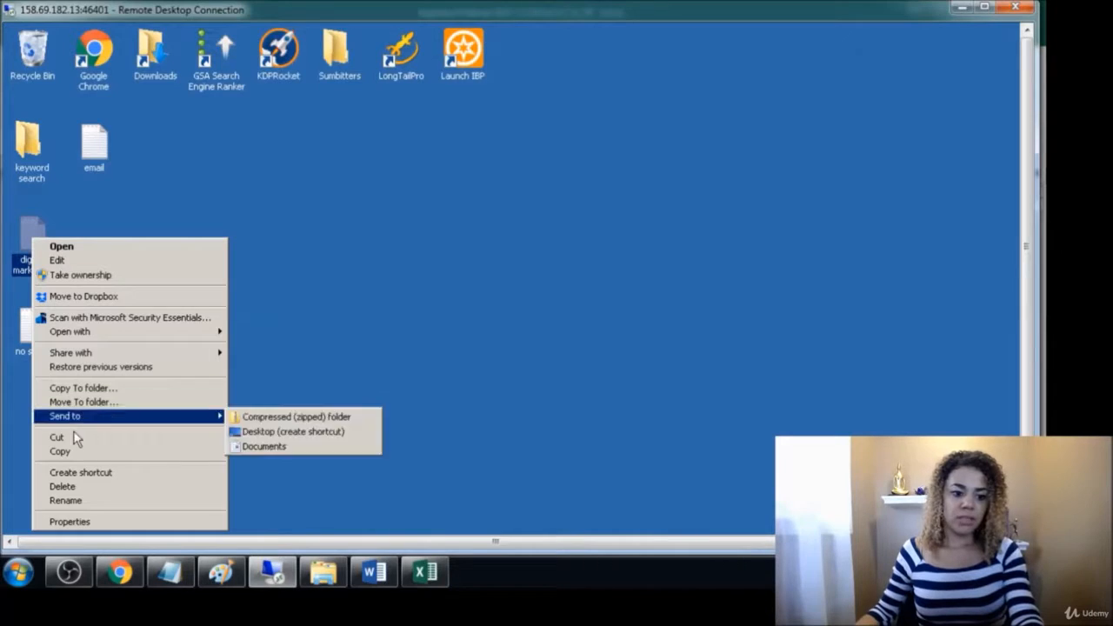
left_click(62, 453)
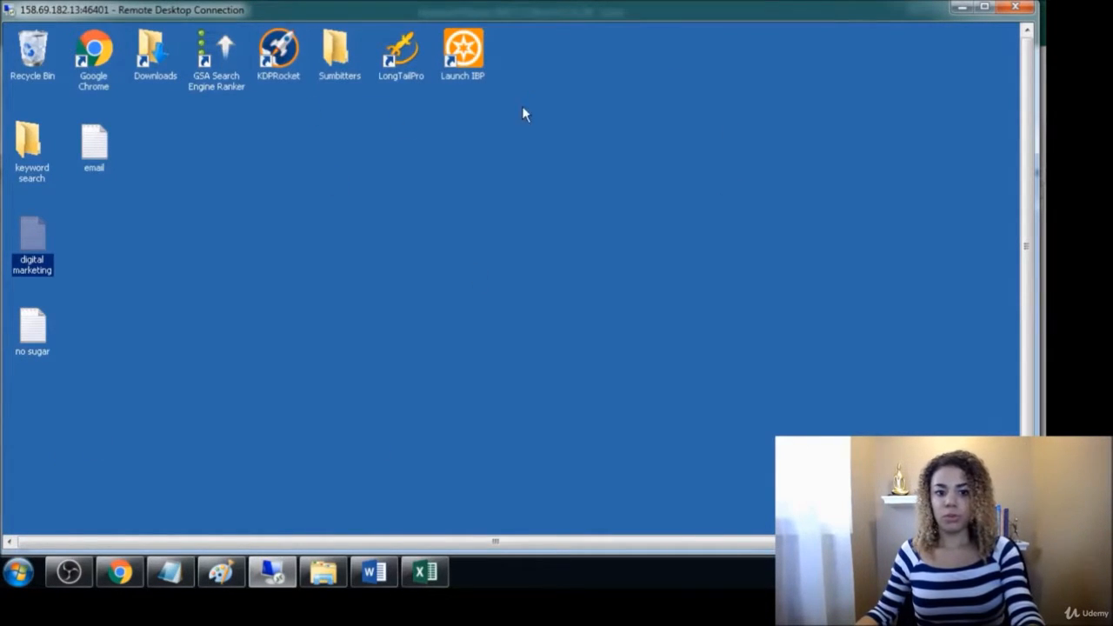
Minimize the open windows, paste the digital marketing file onto the local desktop and open it in Excel
left_click(957, 12)
left_click(957, 11)
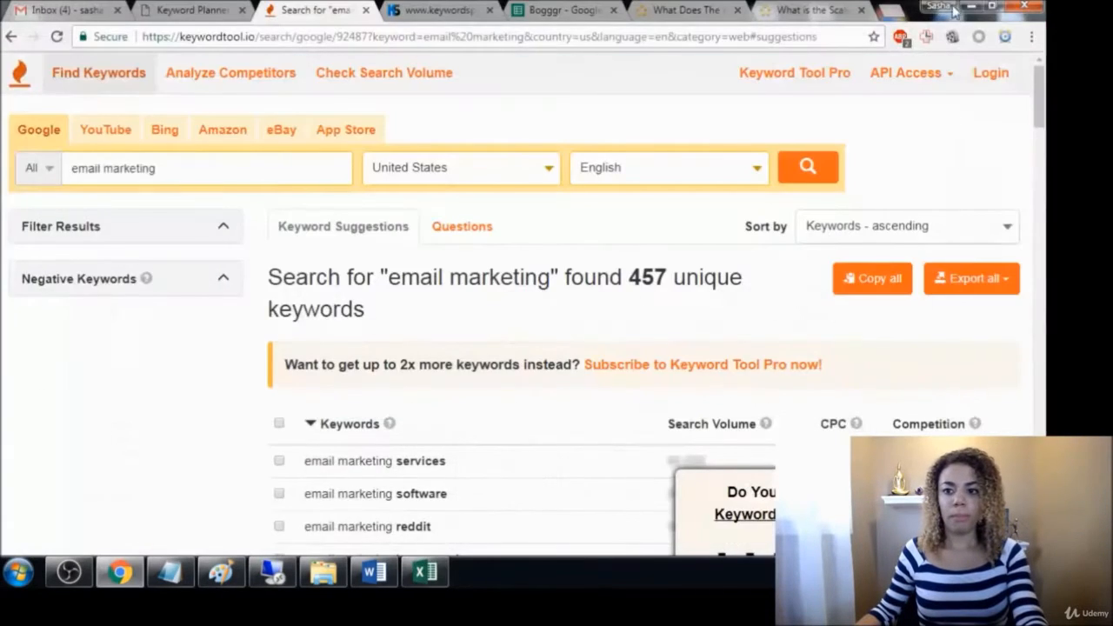
left_click(972, 7)
left_click(845, 85)
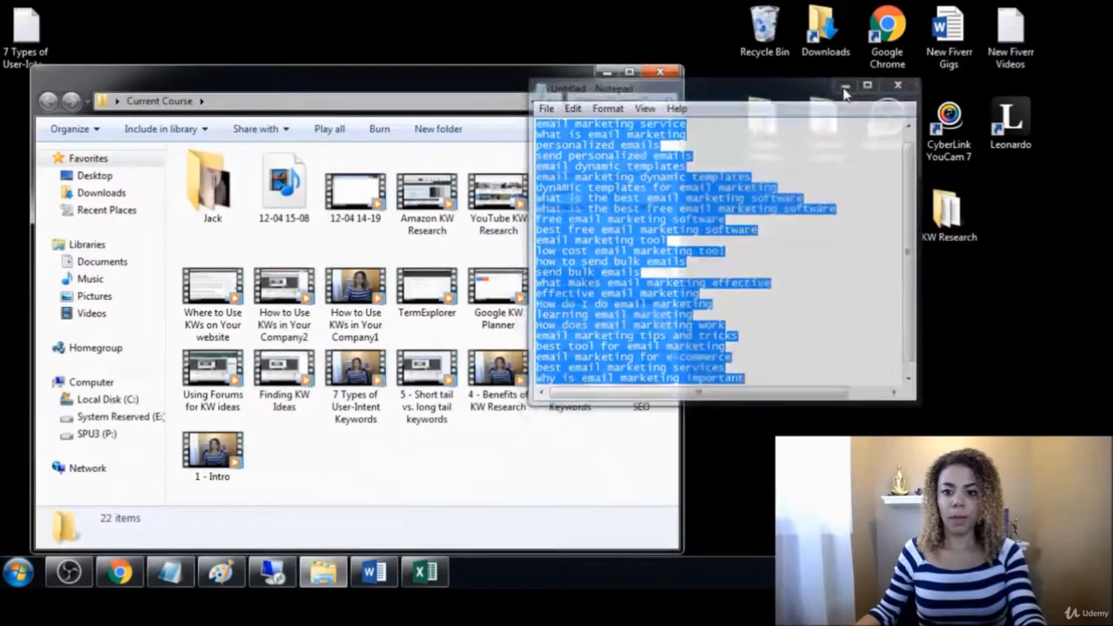
left_click(606, 73)
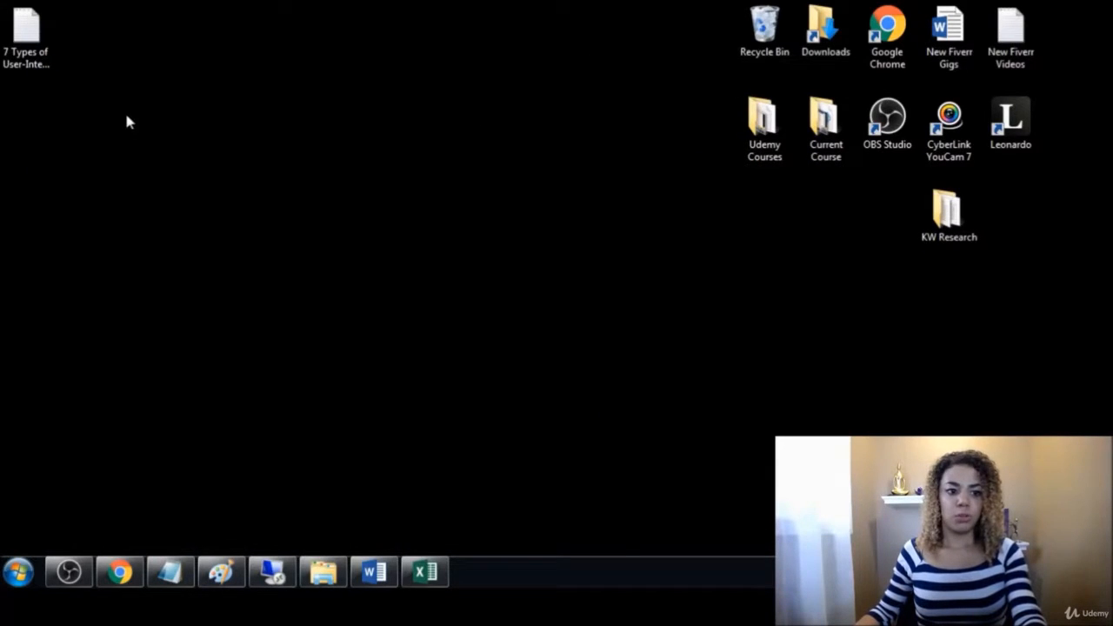
right_click(860, 212)
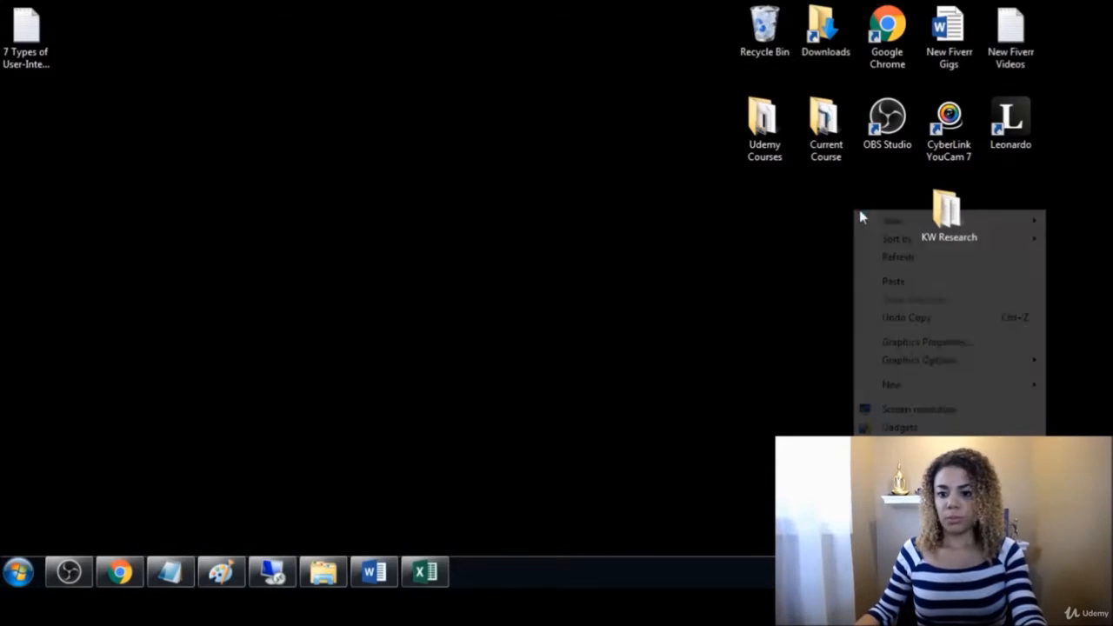
left_click(894, 281)
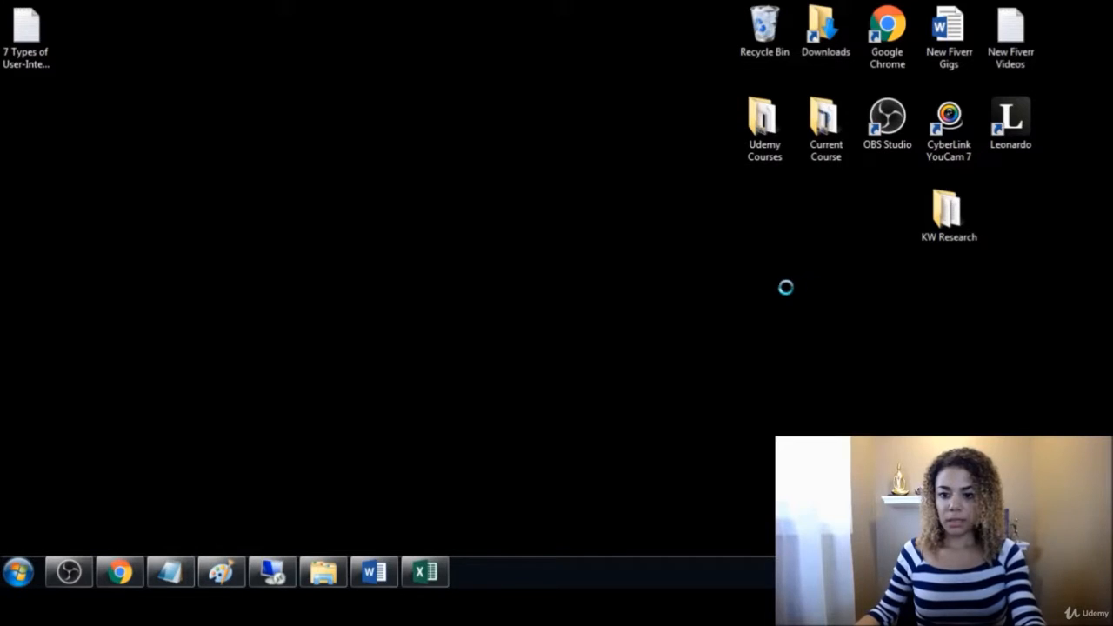
left_click(1005, 315)
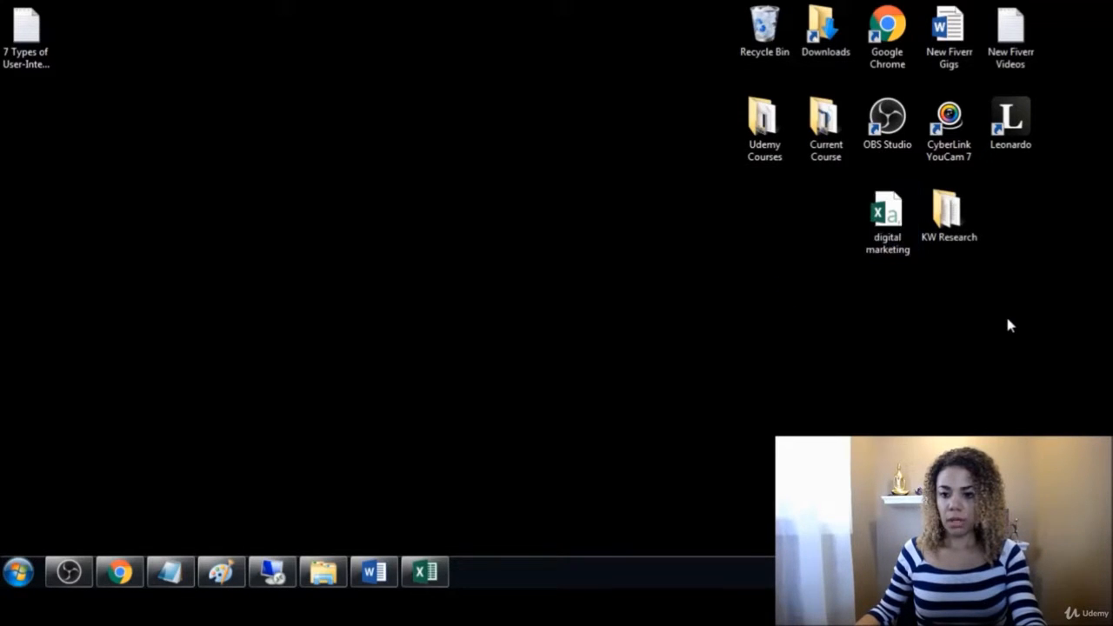
double_click(878, 225)
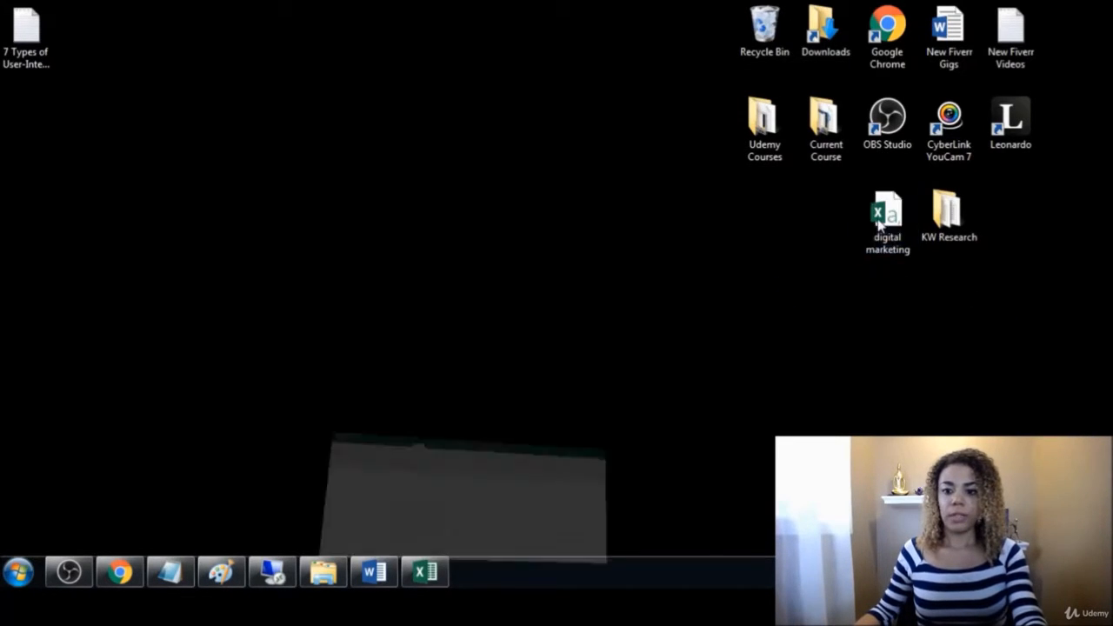